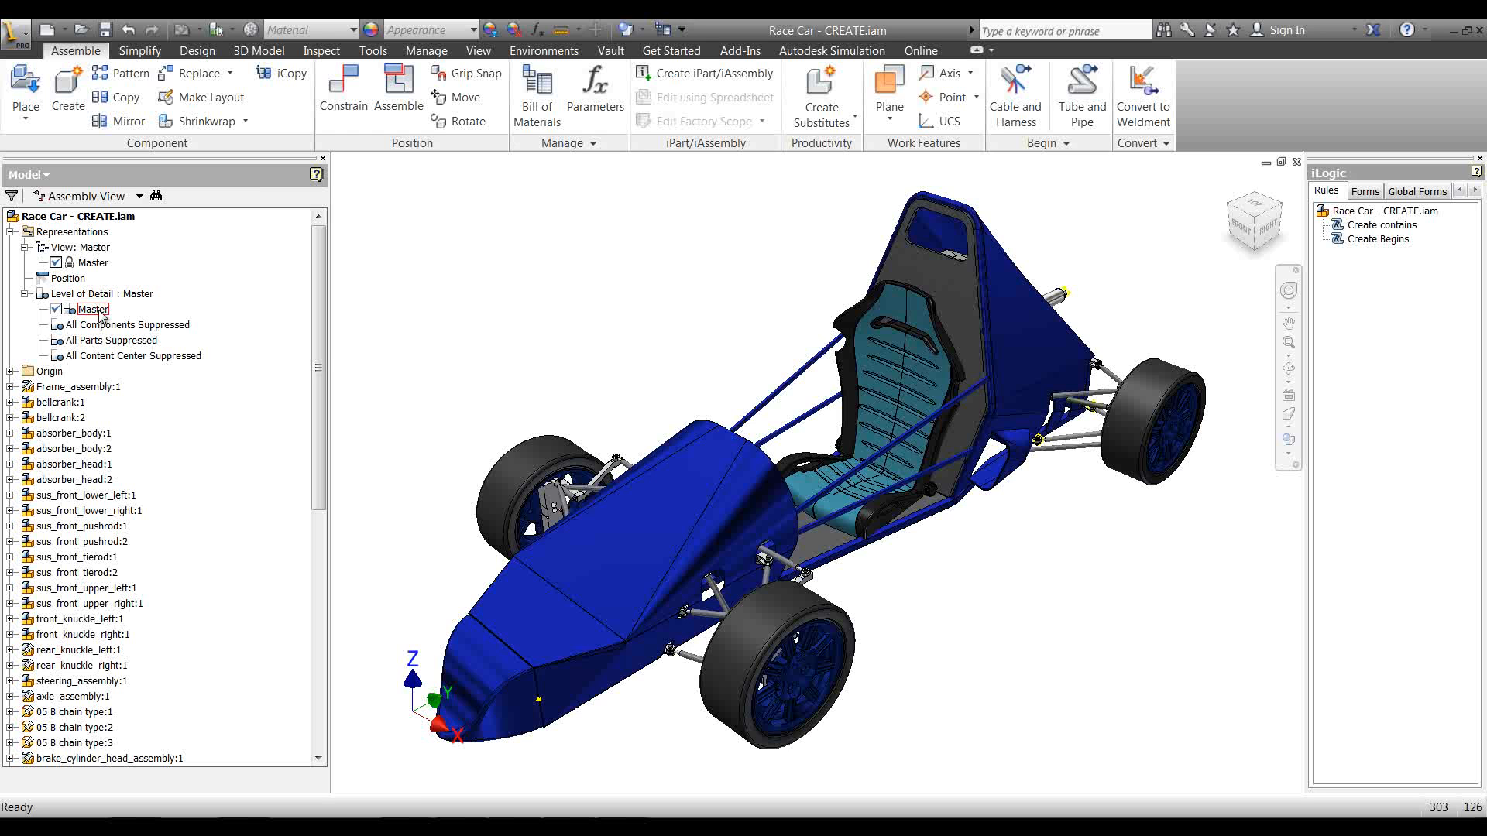
Step: Collapse the Level of Detail branch and look over the iLogic rules Create contains and Create Begins
click(25, 294)
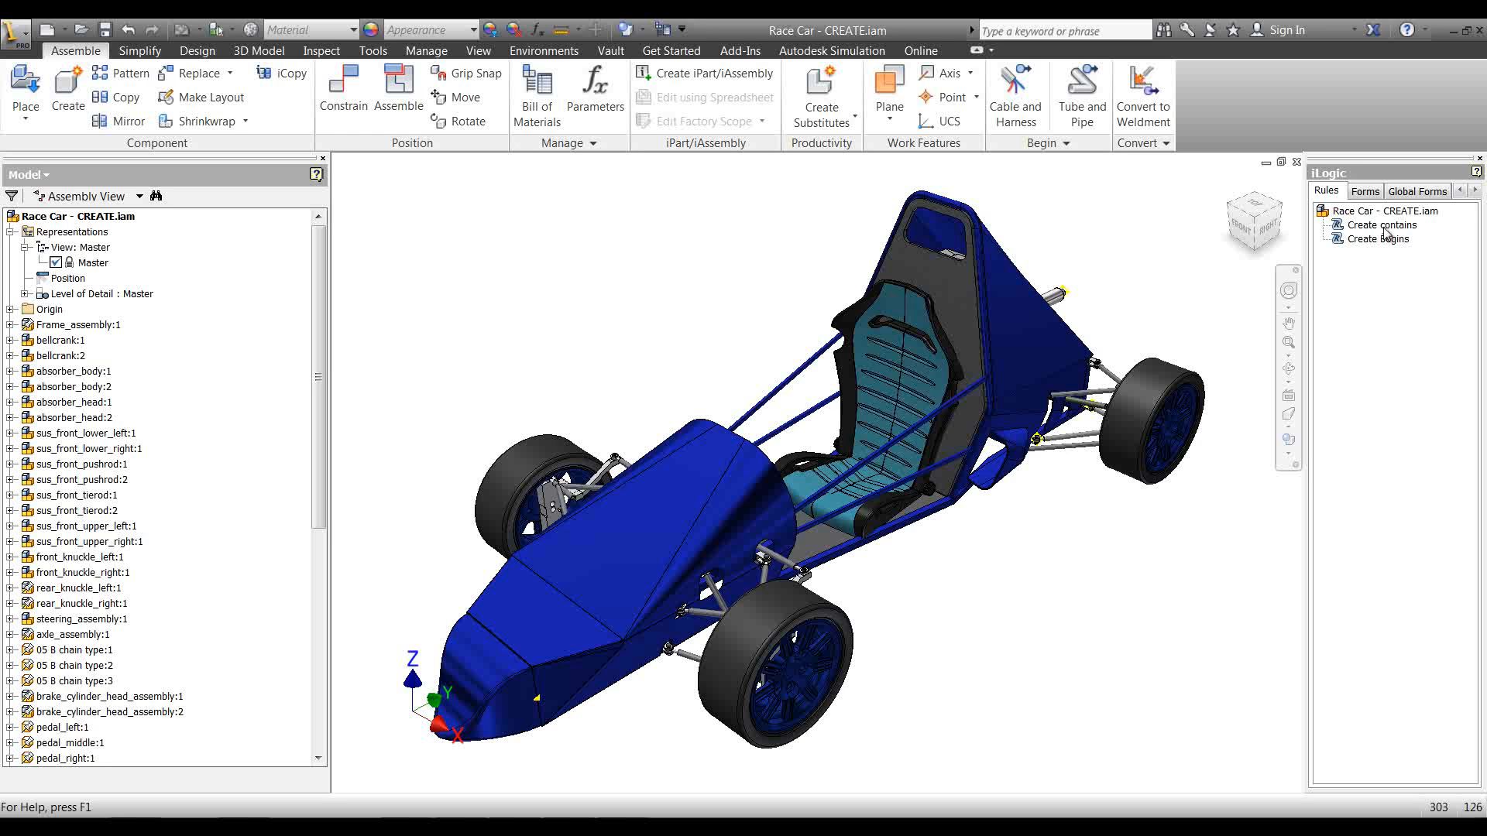
double_click(1386, 226)
click(1396, 239)
click(1395, 225)
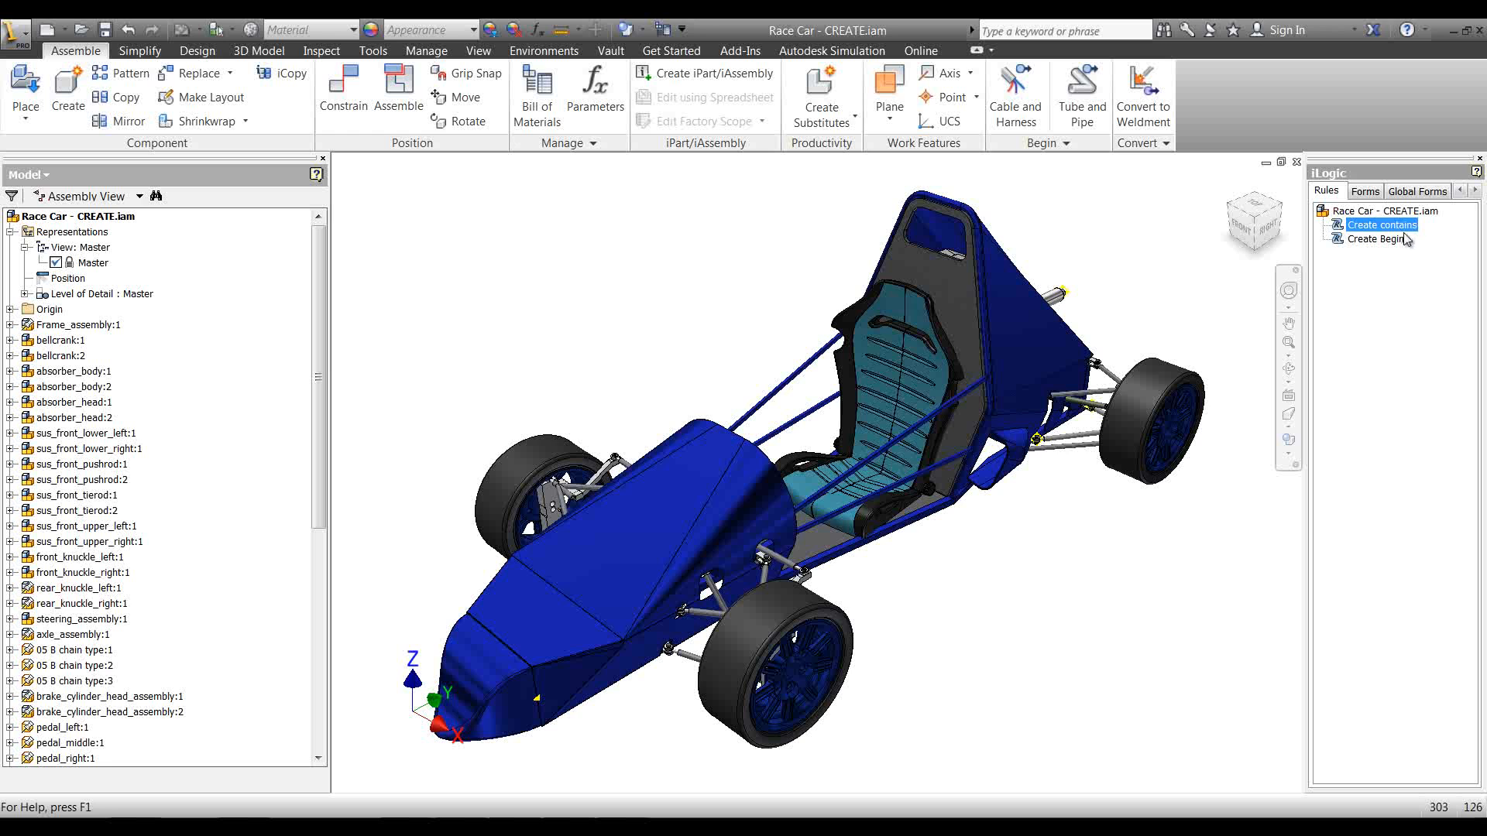
click(1386, 239)
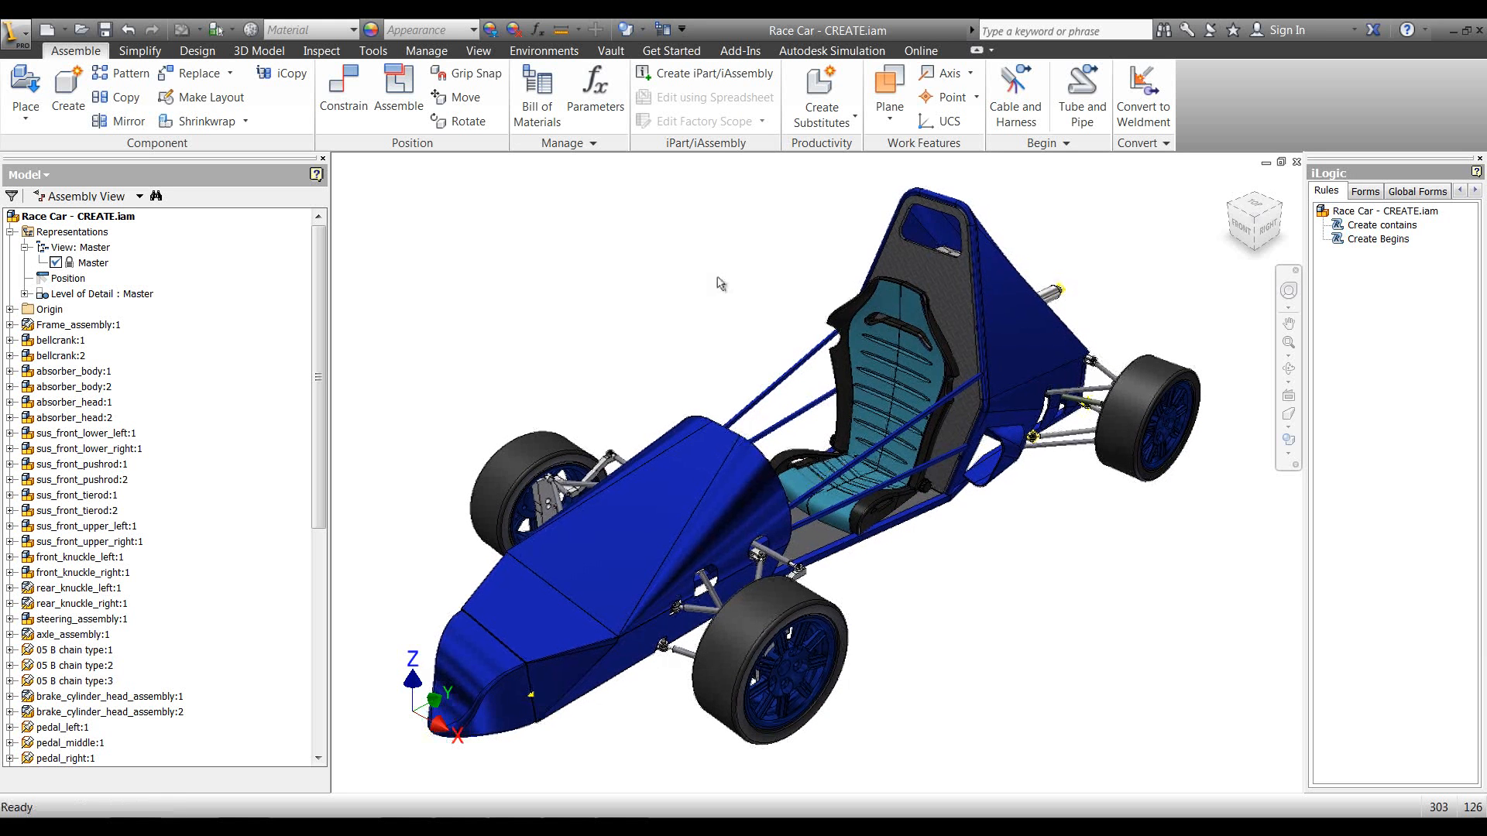
middle_drag(722, 287, 718, 287)
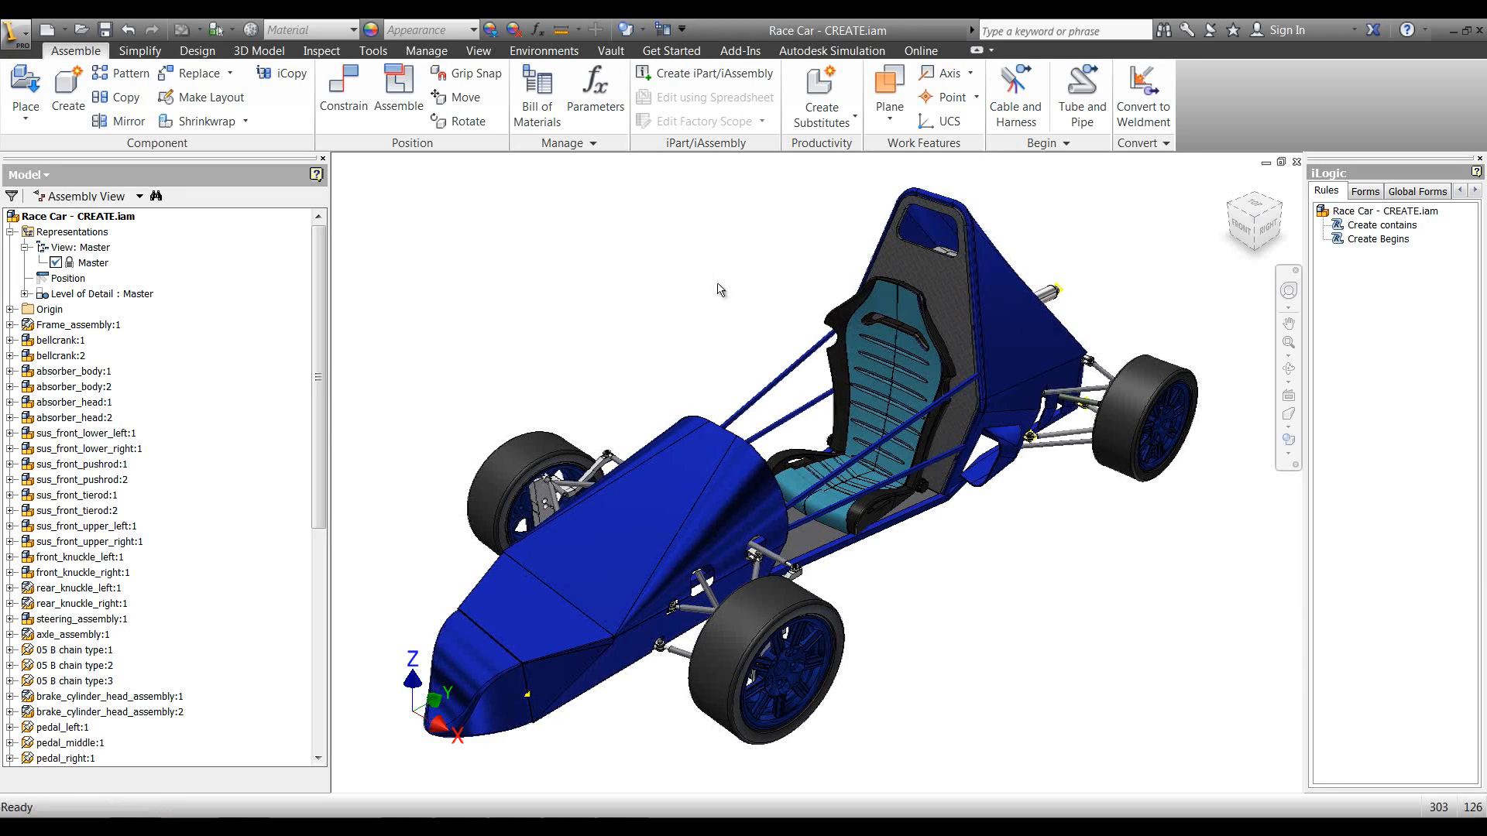
Step: Use the Auto View Reps iLogic form to create a view representation of parts whose names contain "sus"
click(1365, 193)
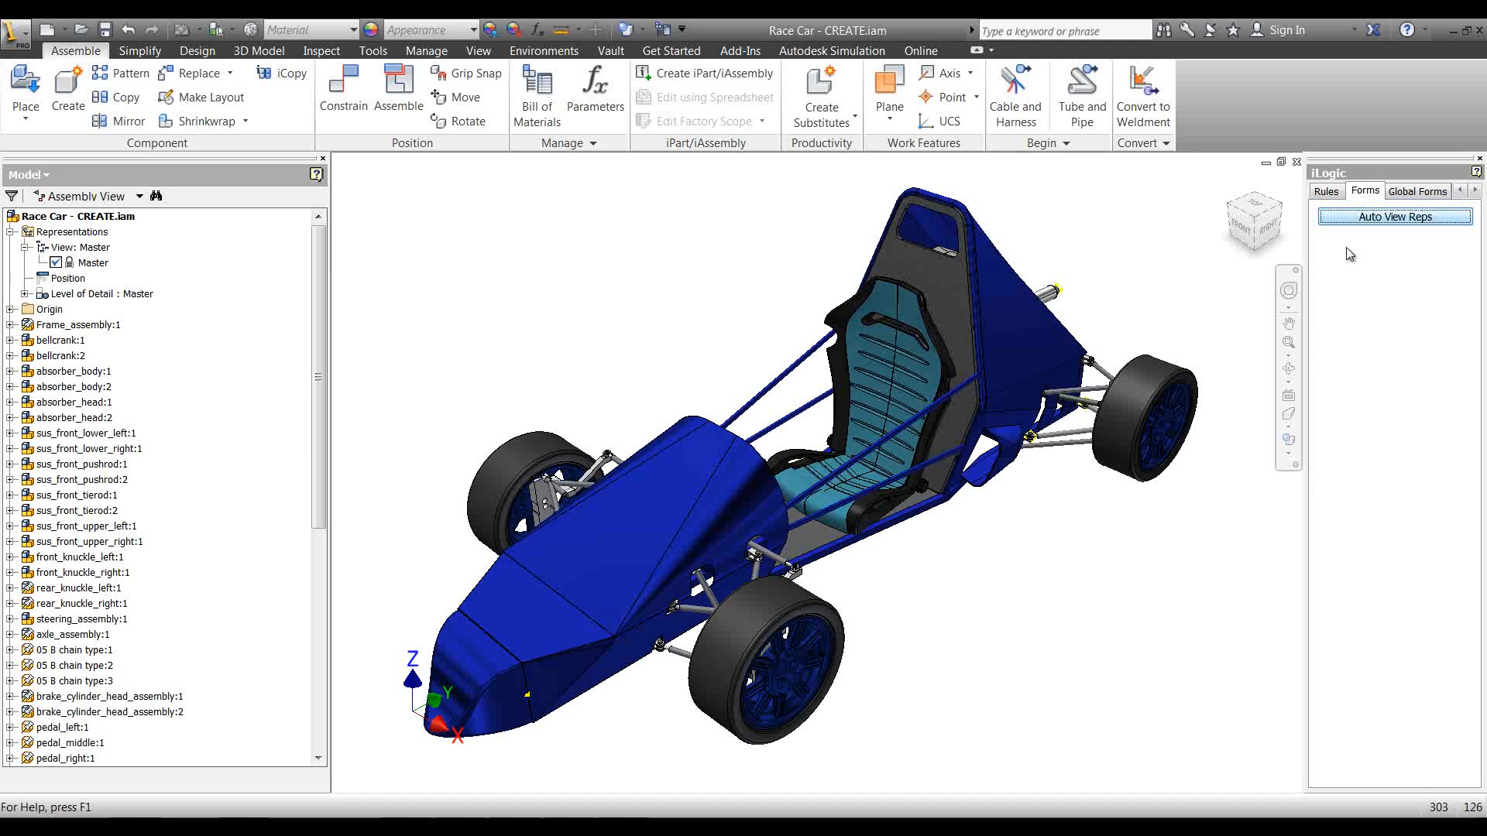
click(1398, 219)
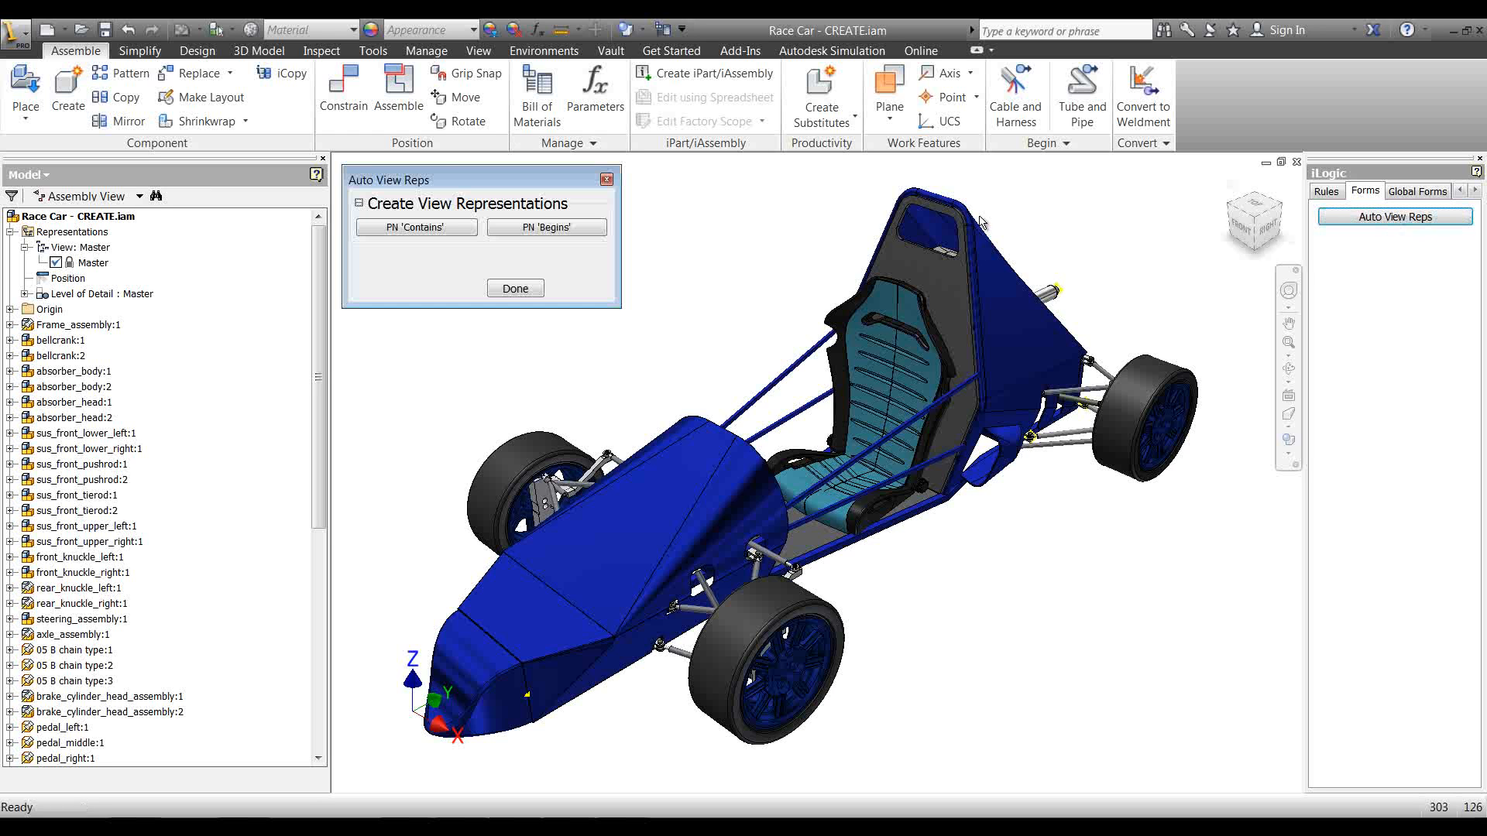
drag(462, 182, 470, 178)
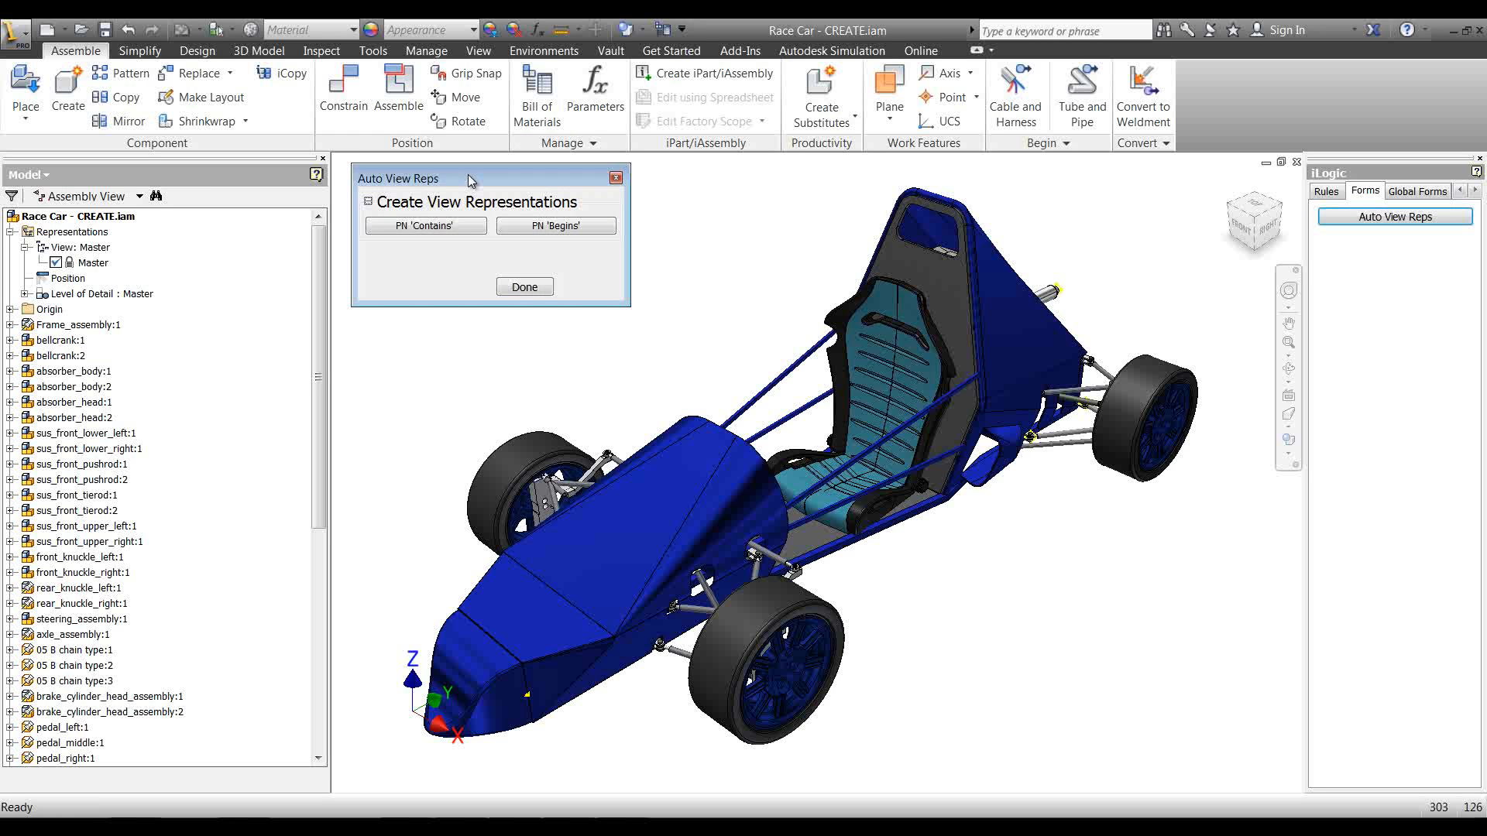
click(422, 226)
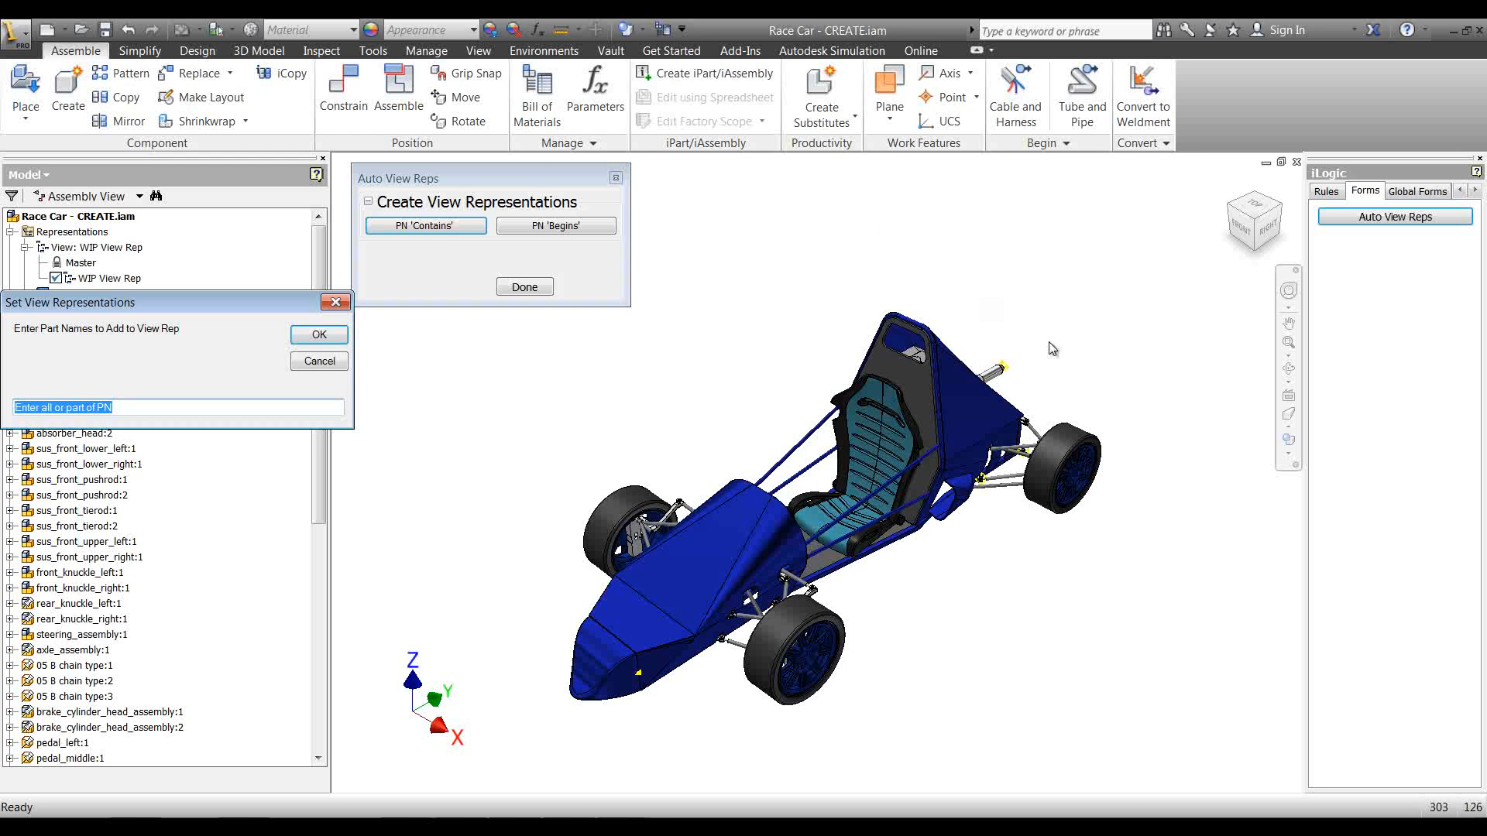
drag(136, 321, 492, 331)
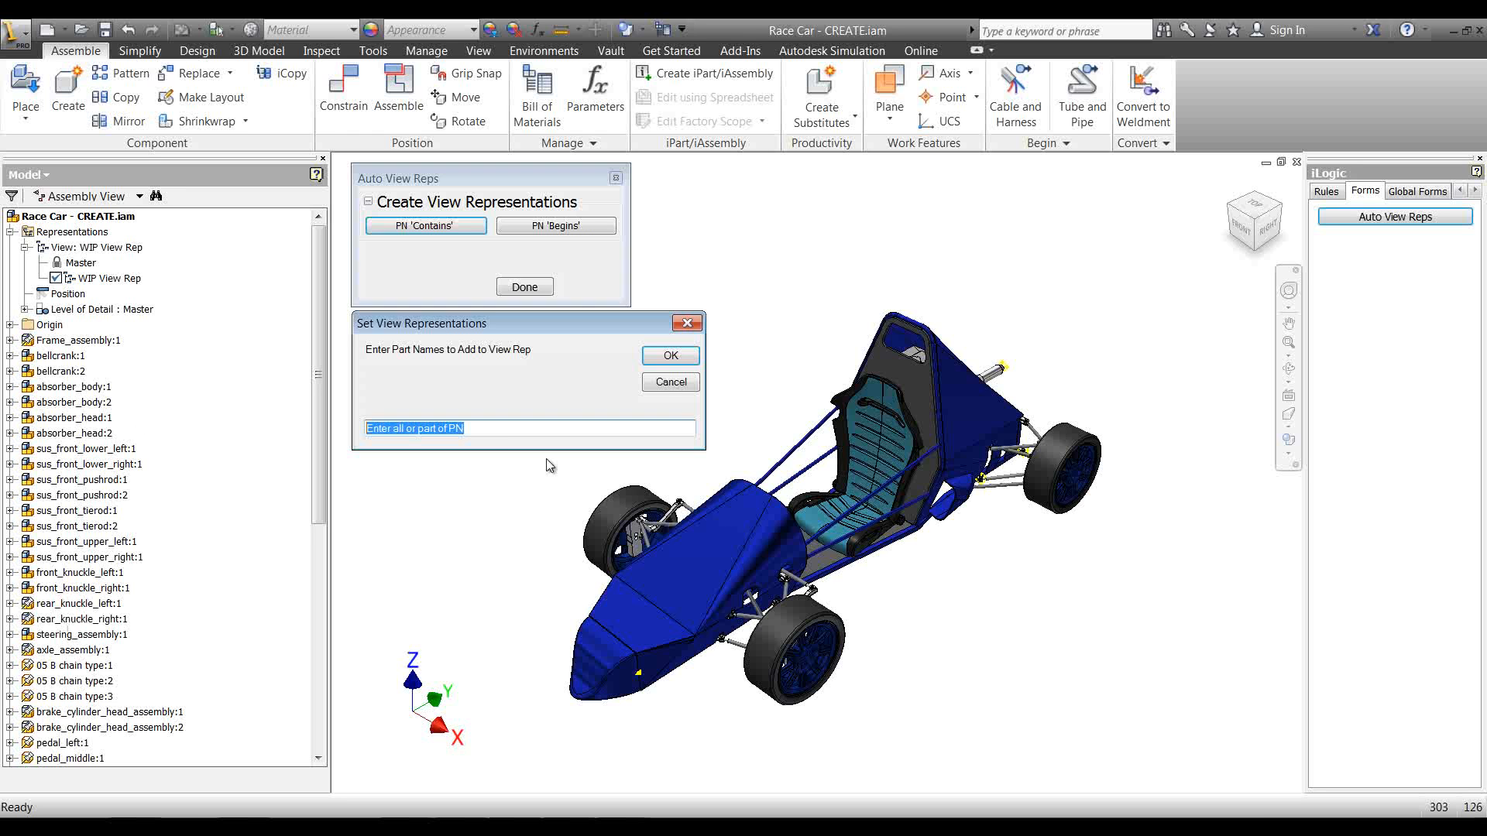
text(sus)
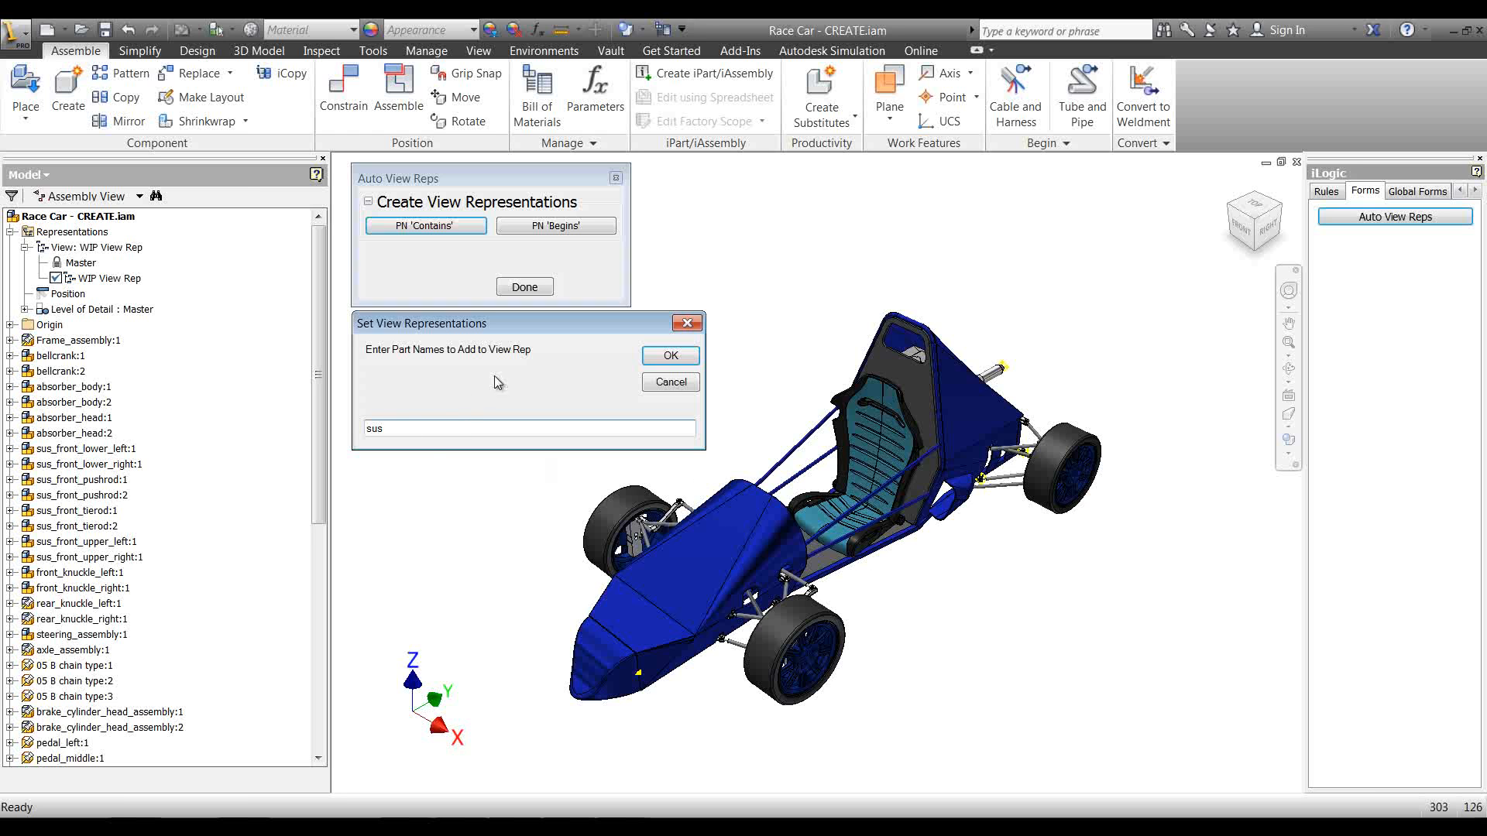
drag(399, 433, 367, 470)
click(670, 356)
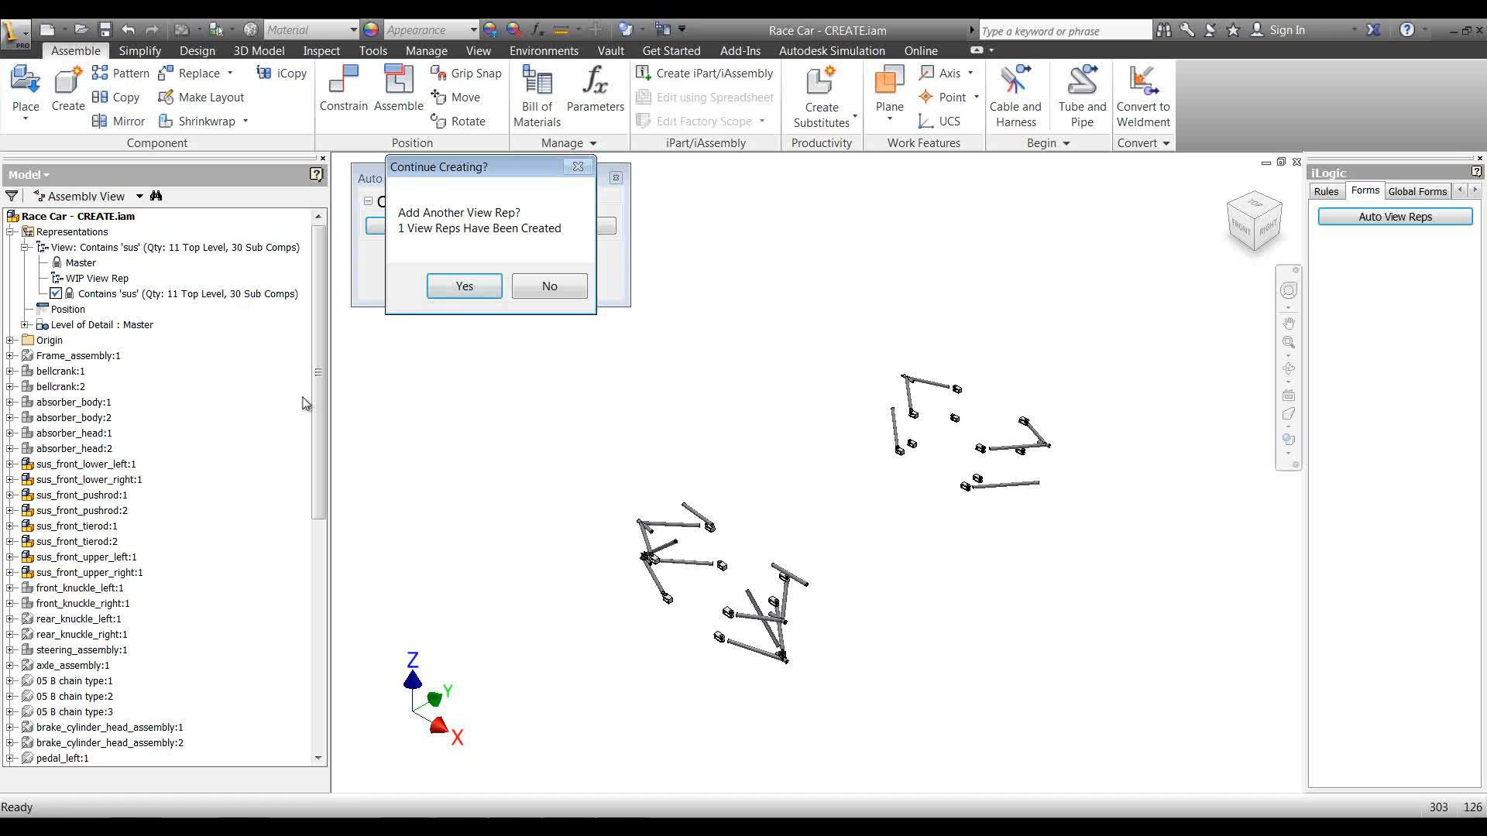
Step: Continue creating and add another view representation for part names containing "arm"
drag(424, 173, 389, 328)
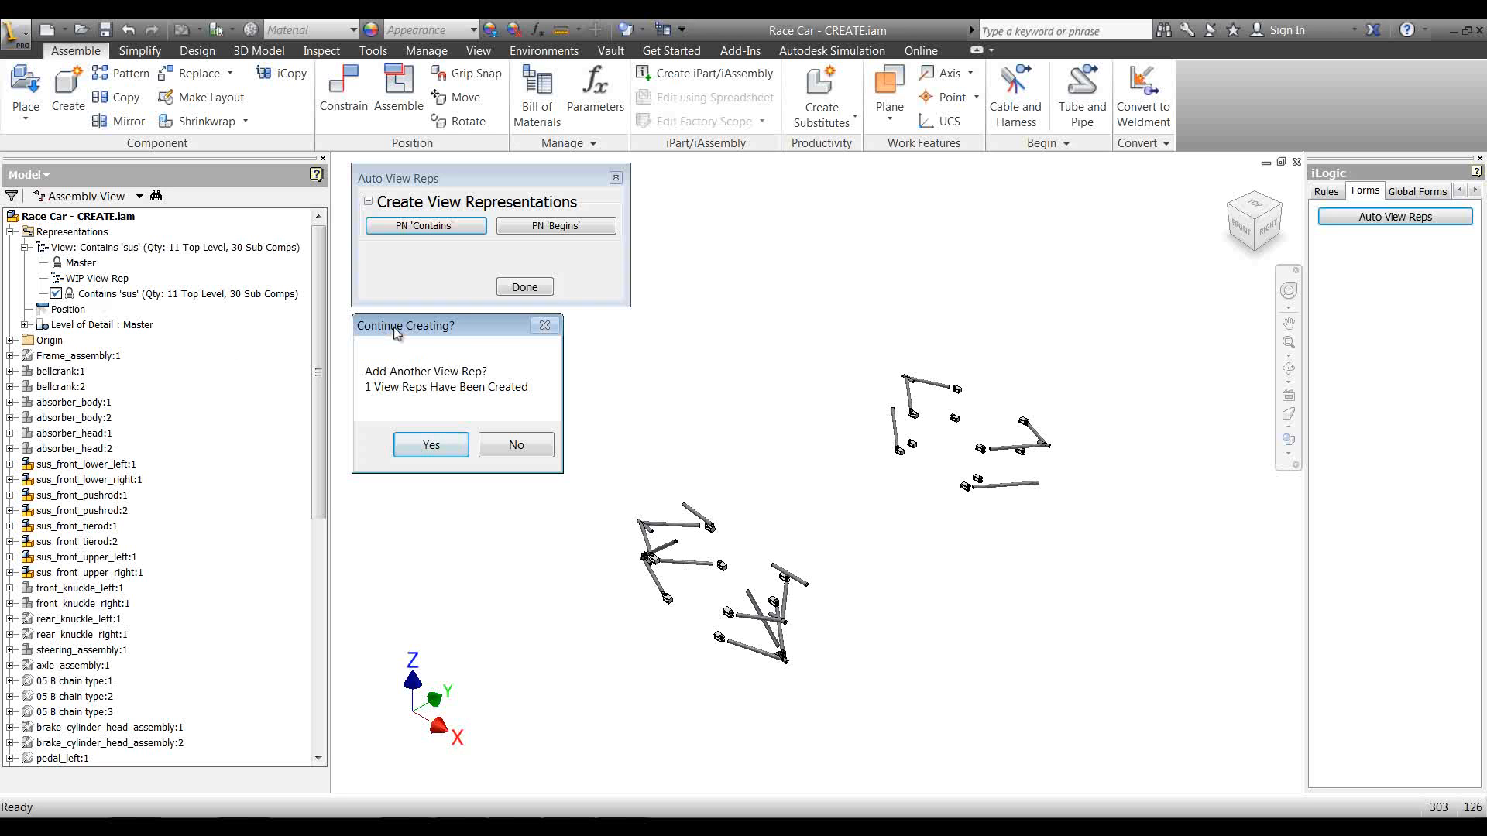
drag(392, 324, 390, 322)
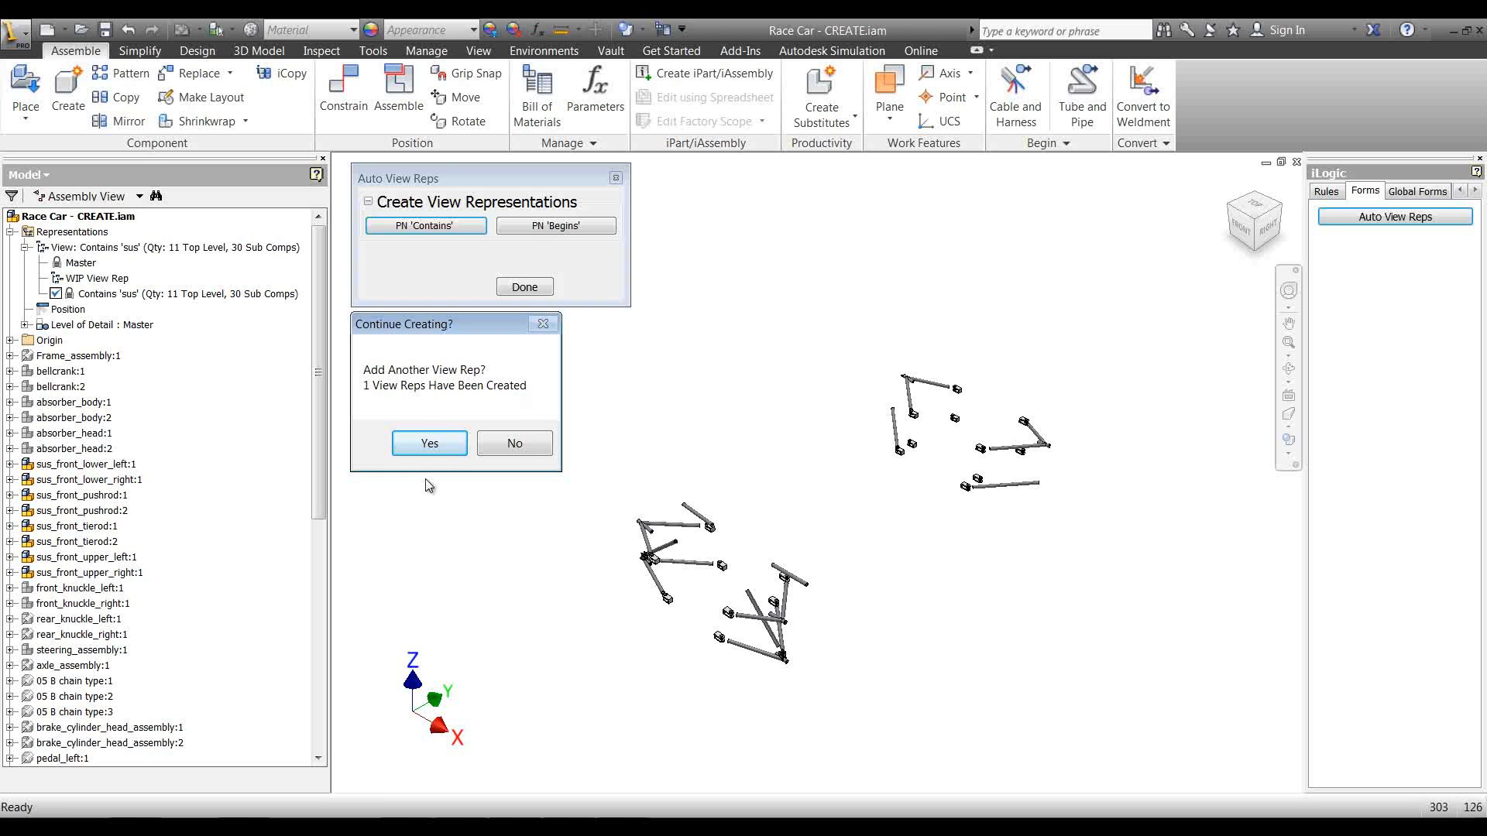
click(431, 444)
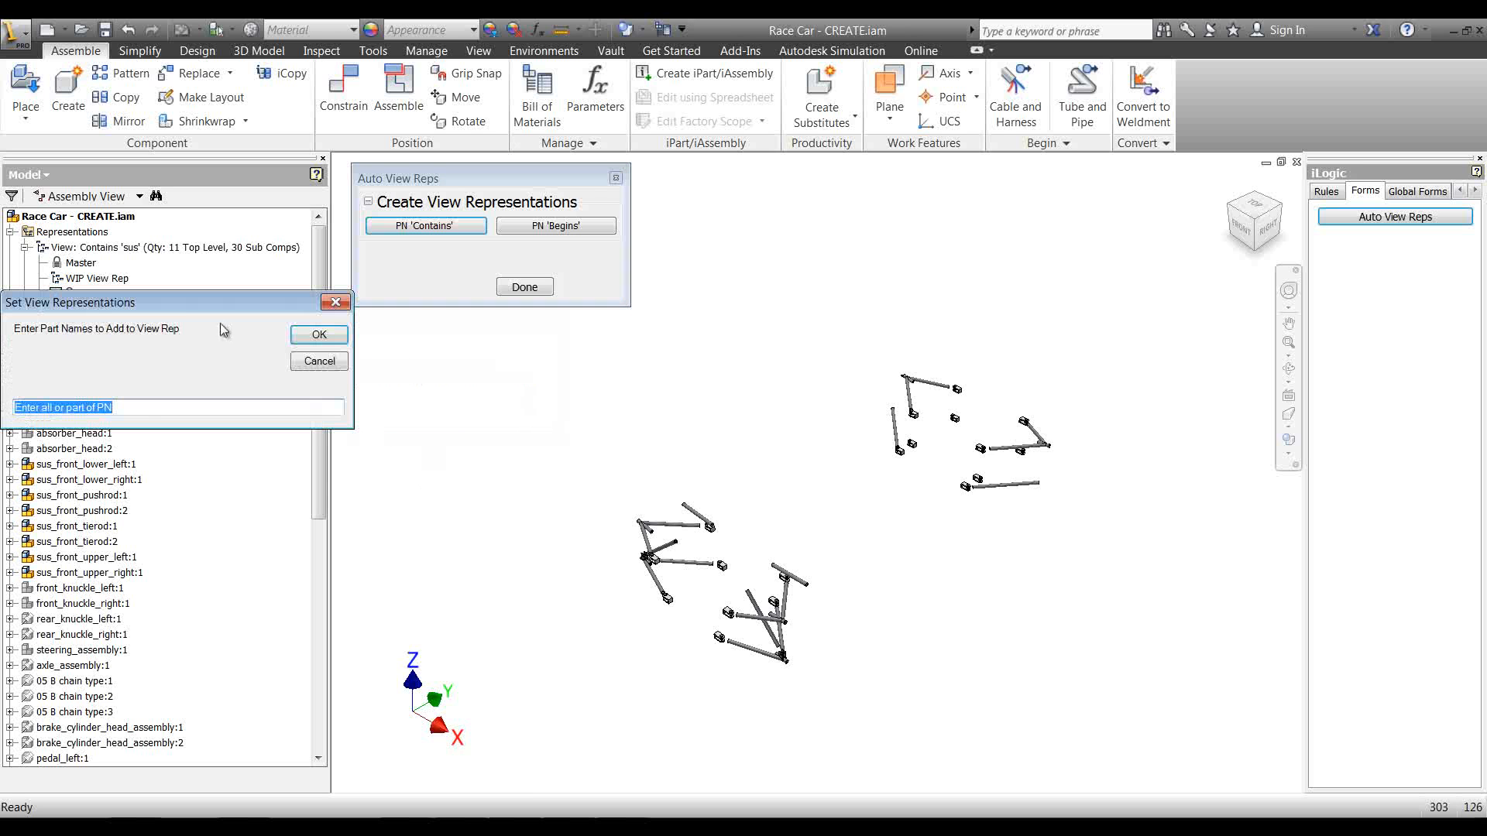
drag(213, 308, 561, 335)
text(arm)
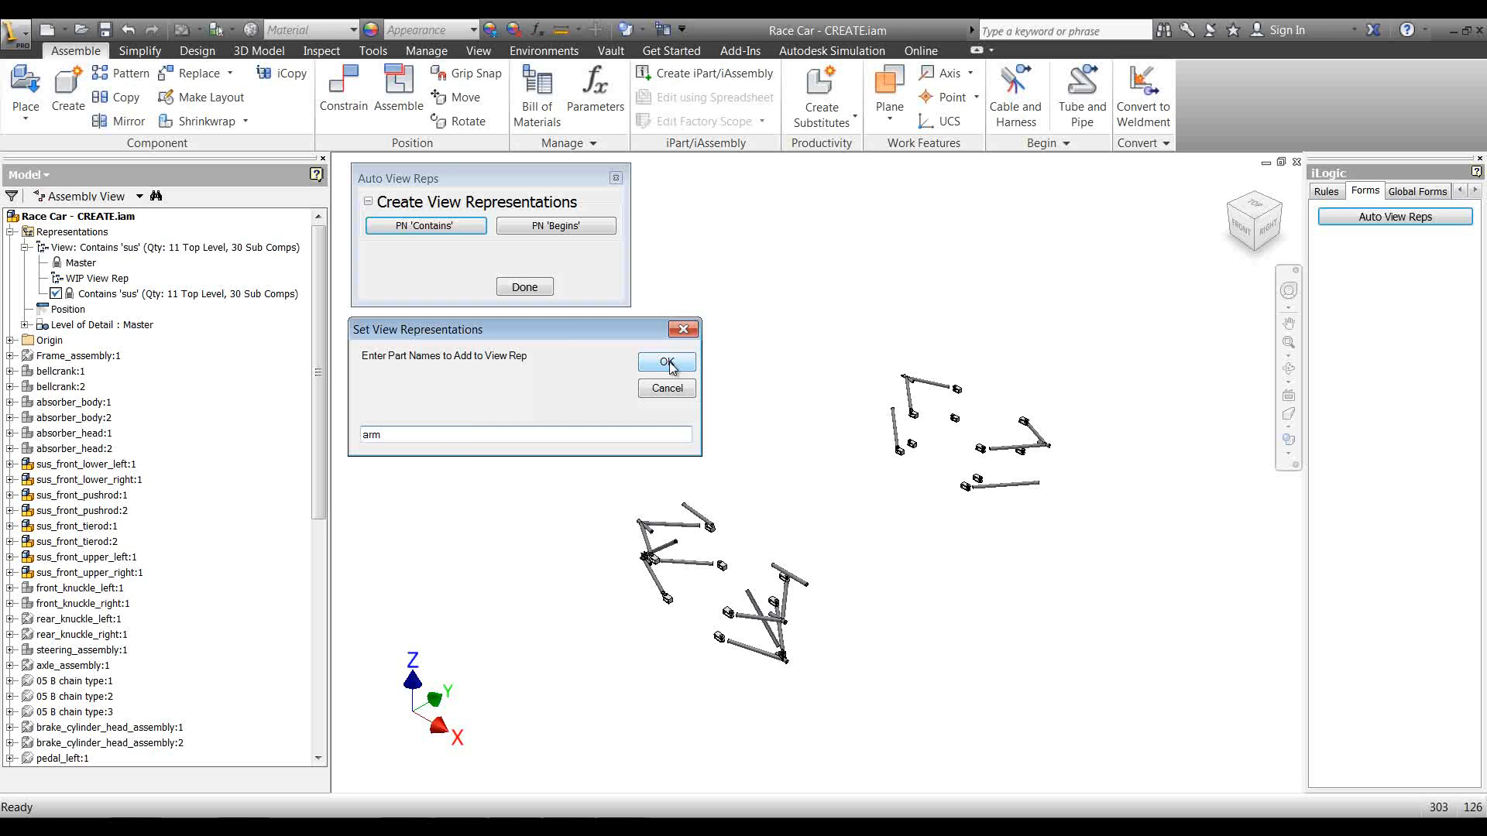
click(668, 363)
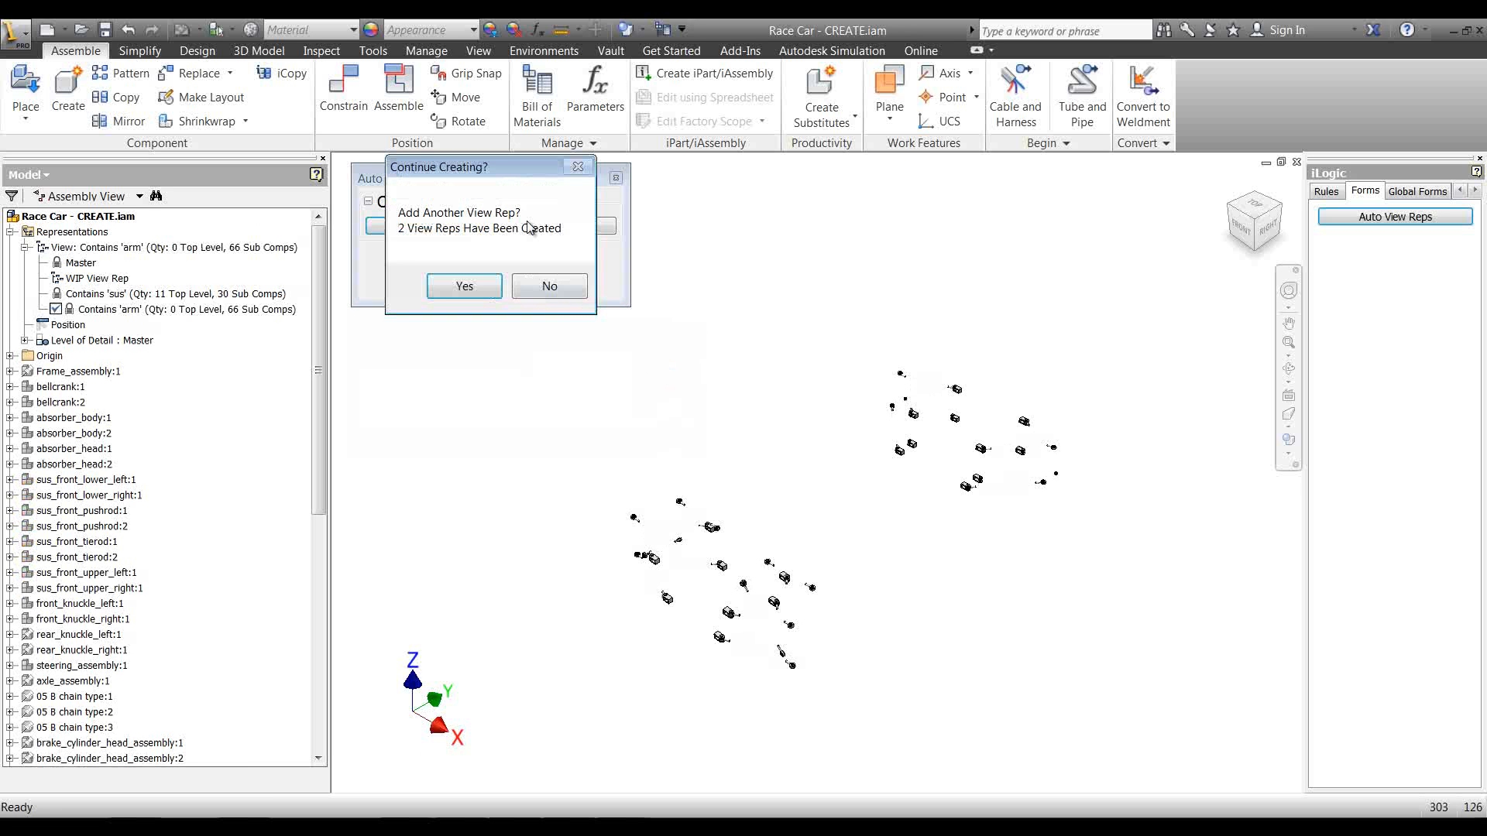
Step: Add a third view representation for part names containing "body", then stop creating and close the Auto View Reps form
drag(508, 175, 473, 340)
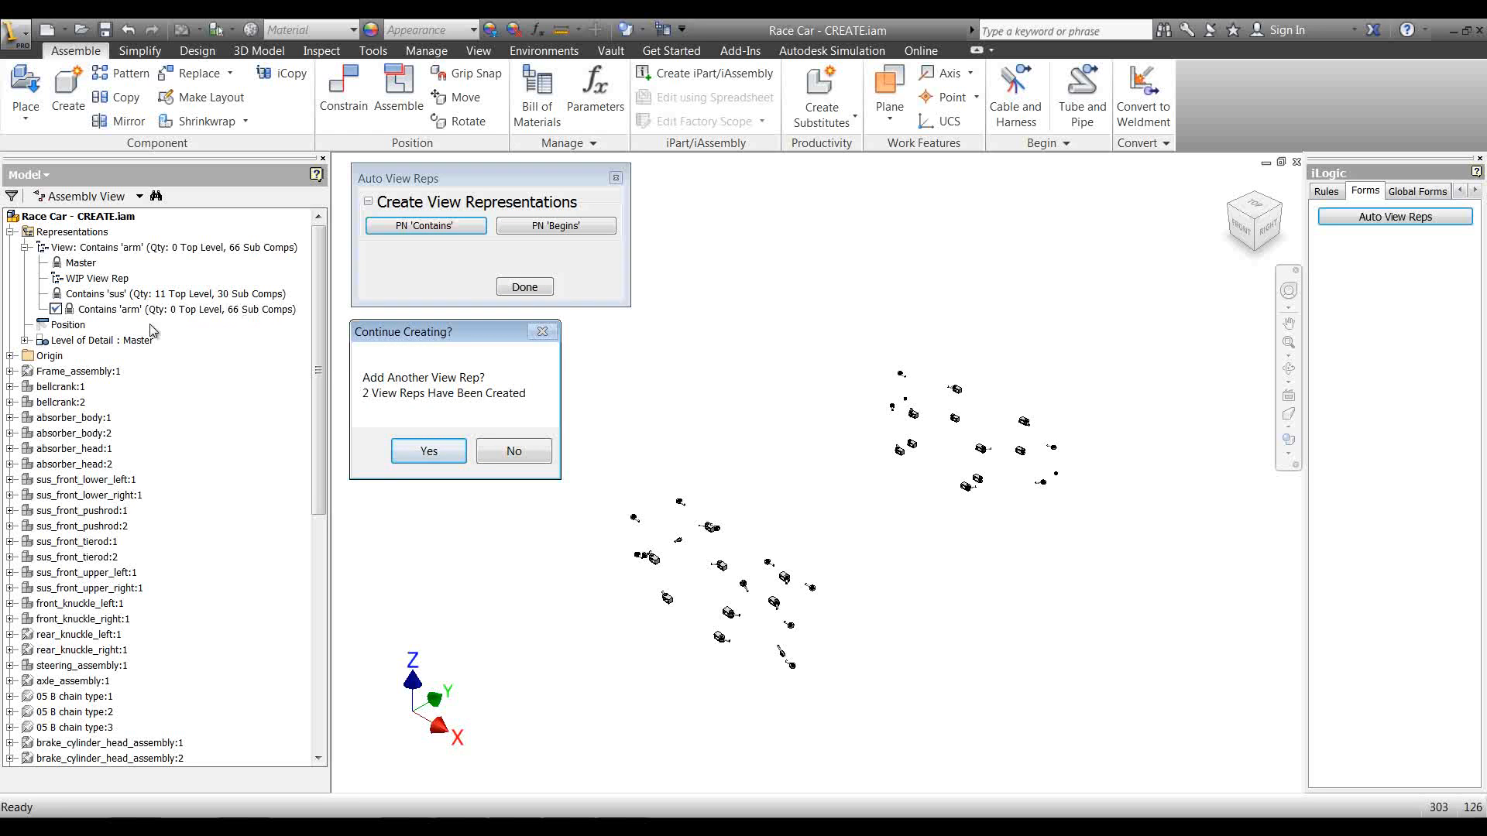
click(431, 451)
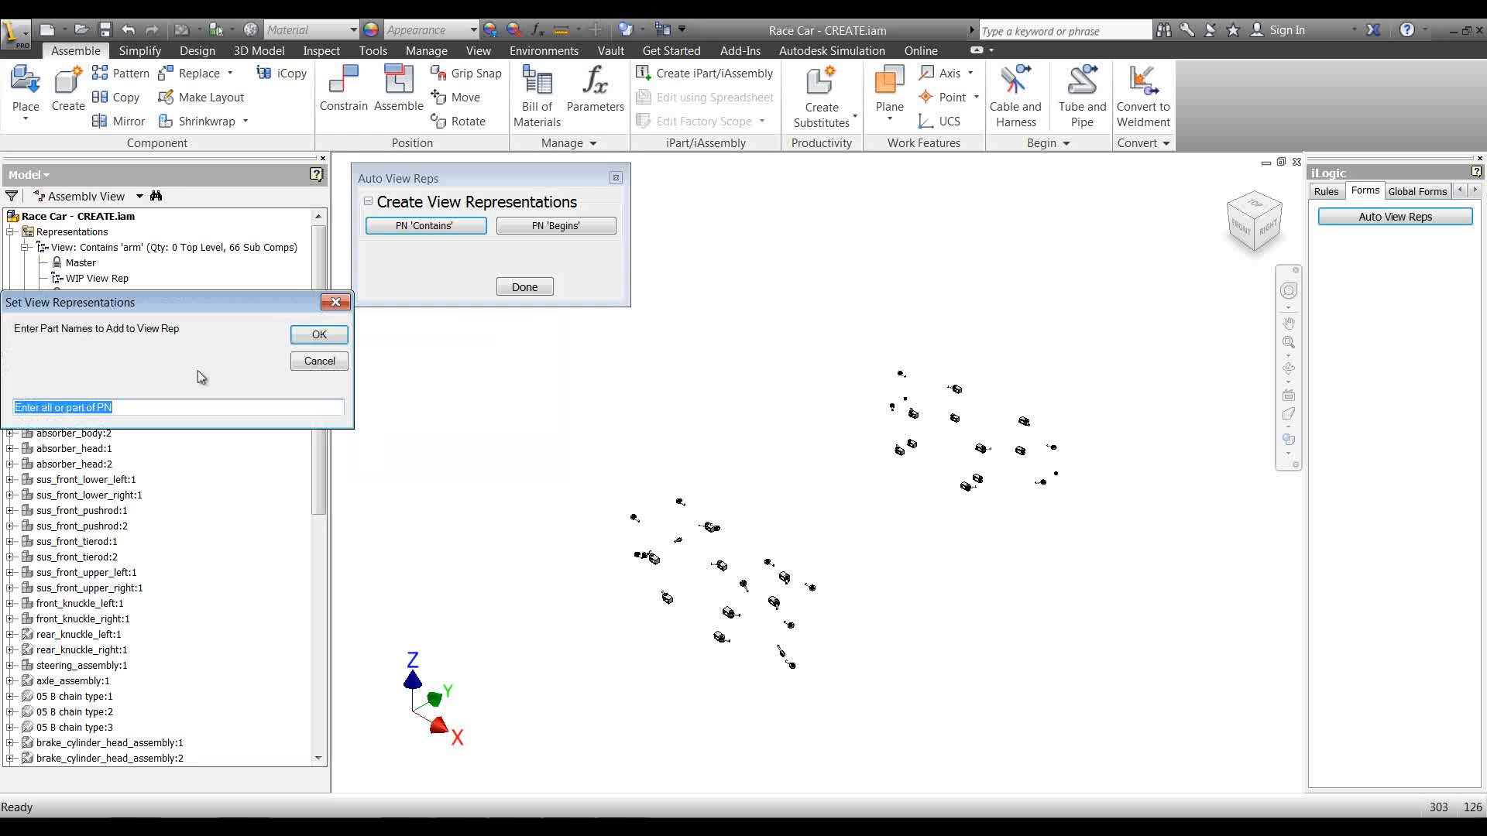
text(body)
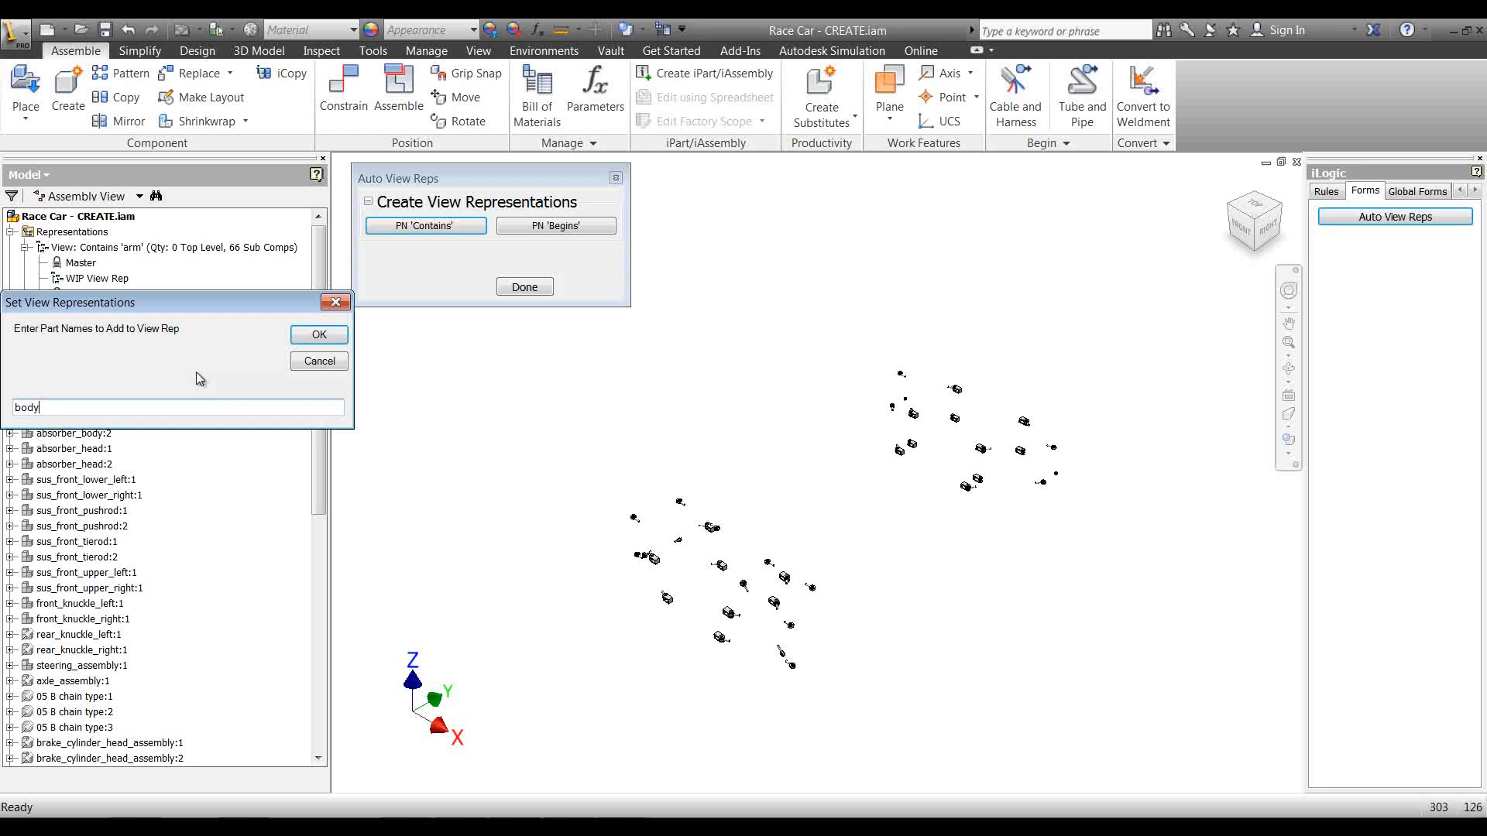
key(Return)
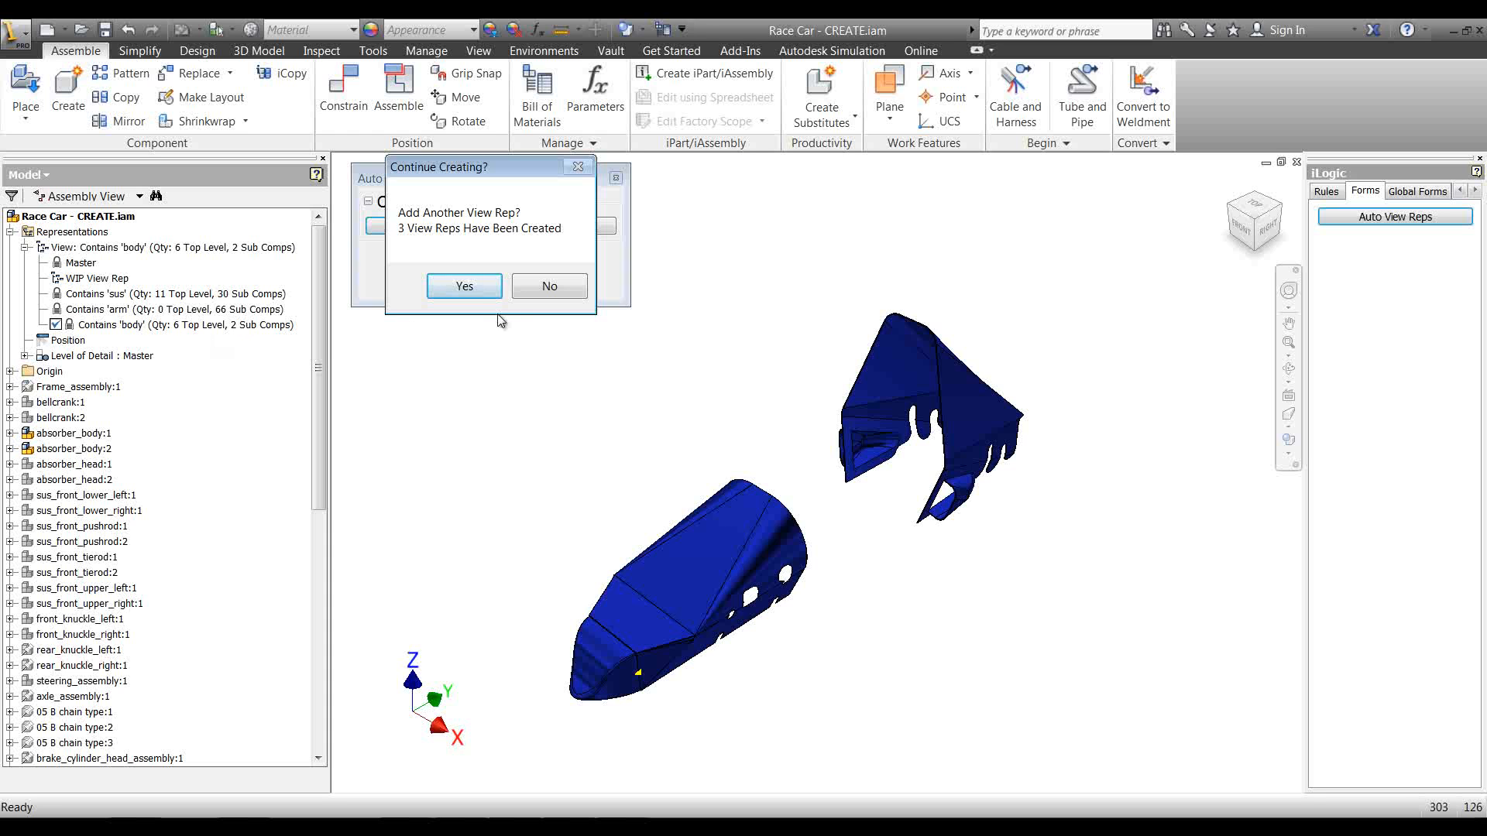
click(549, 288)
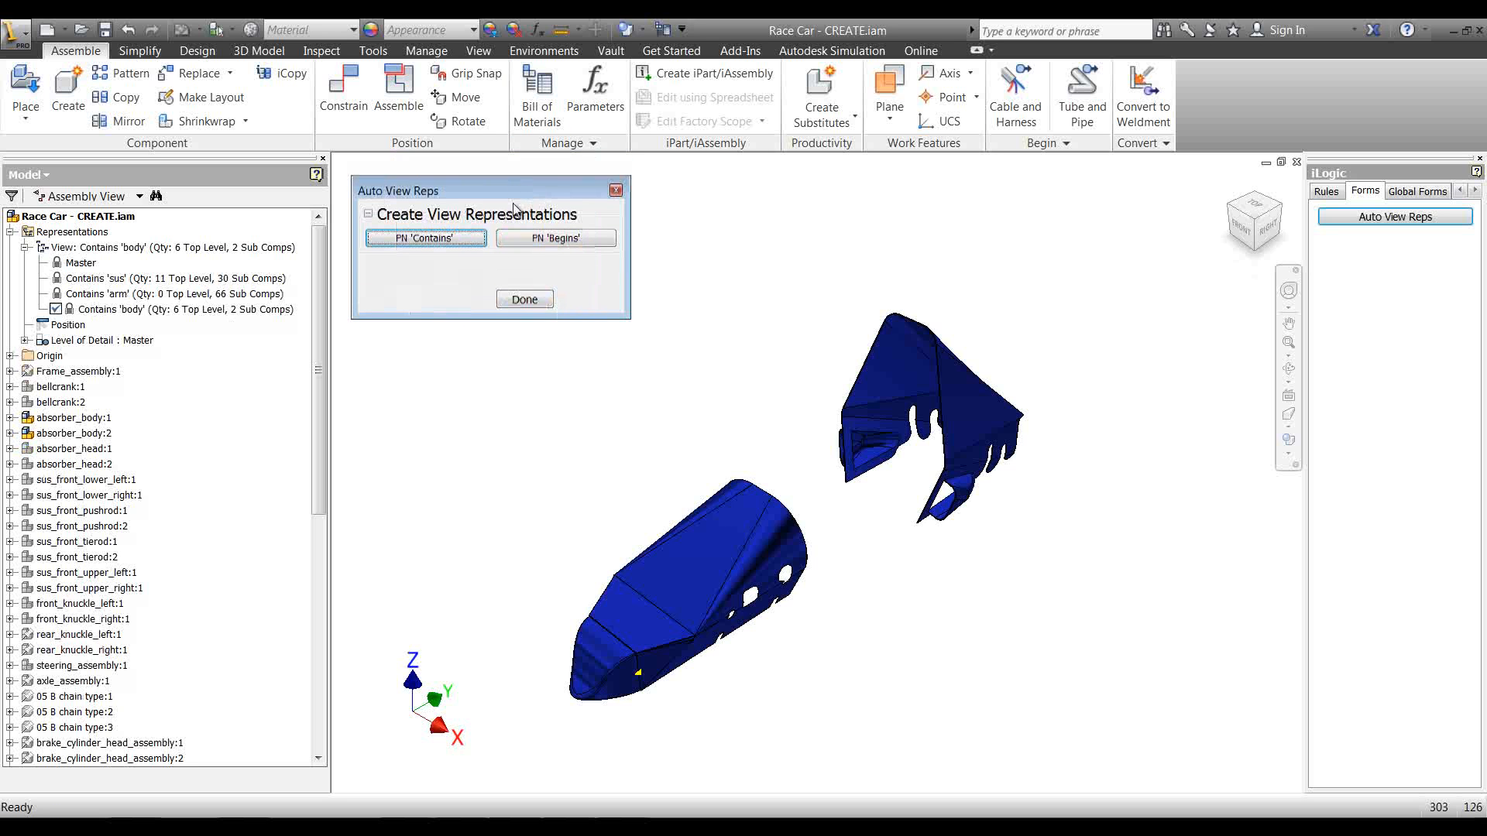
click(526, 292)
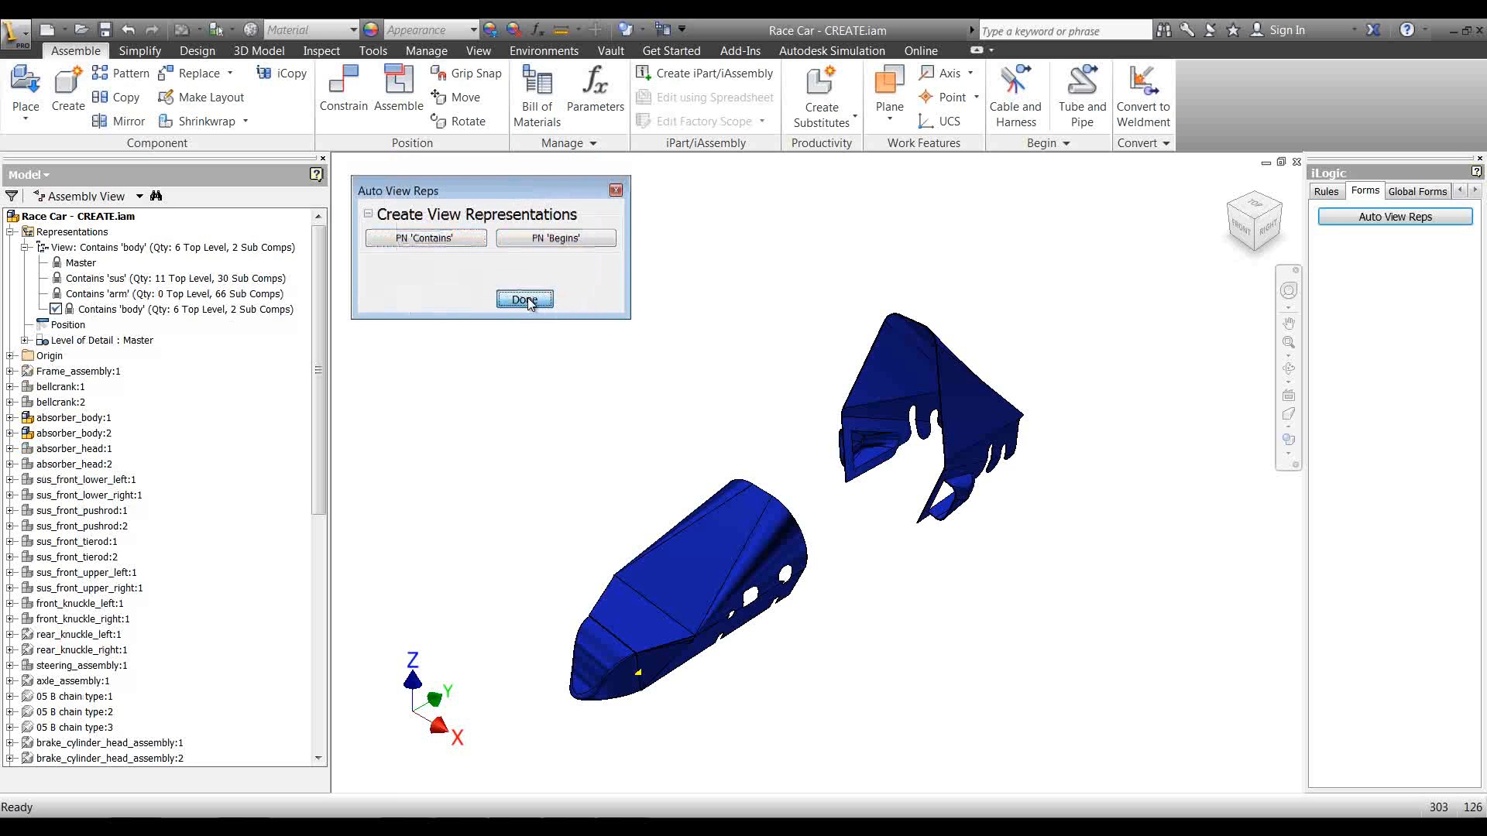
Step: Activate the 'sus', 'arm' and 'body' view representations in turn to compare their visible components, finishing on 'arm'
double_click(131, 295)
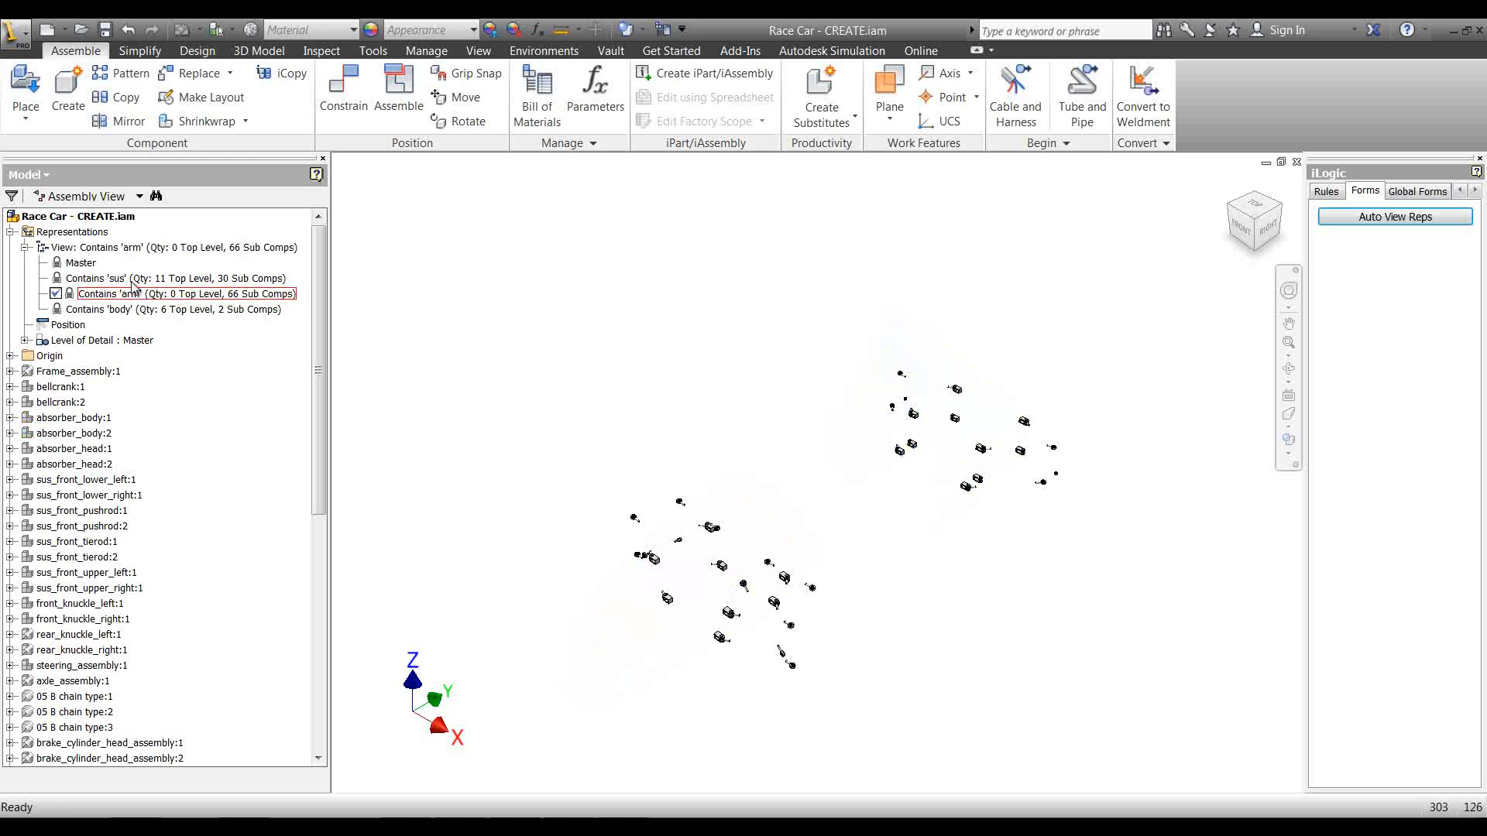
double_click(132, 278)
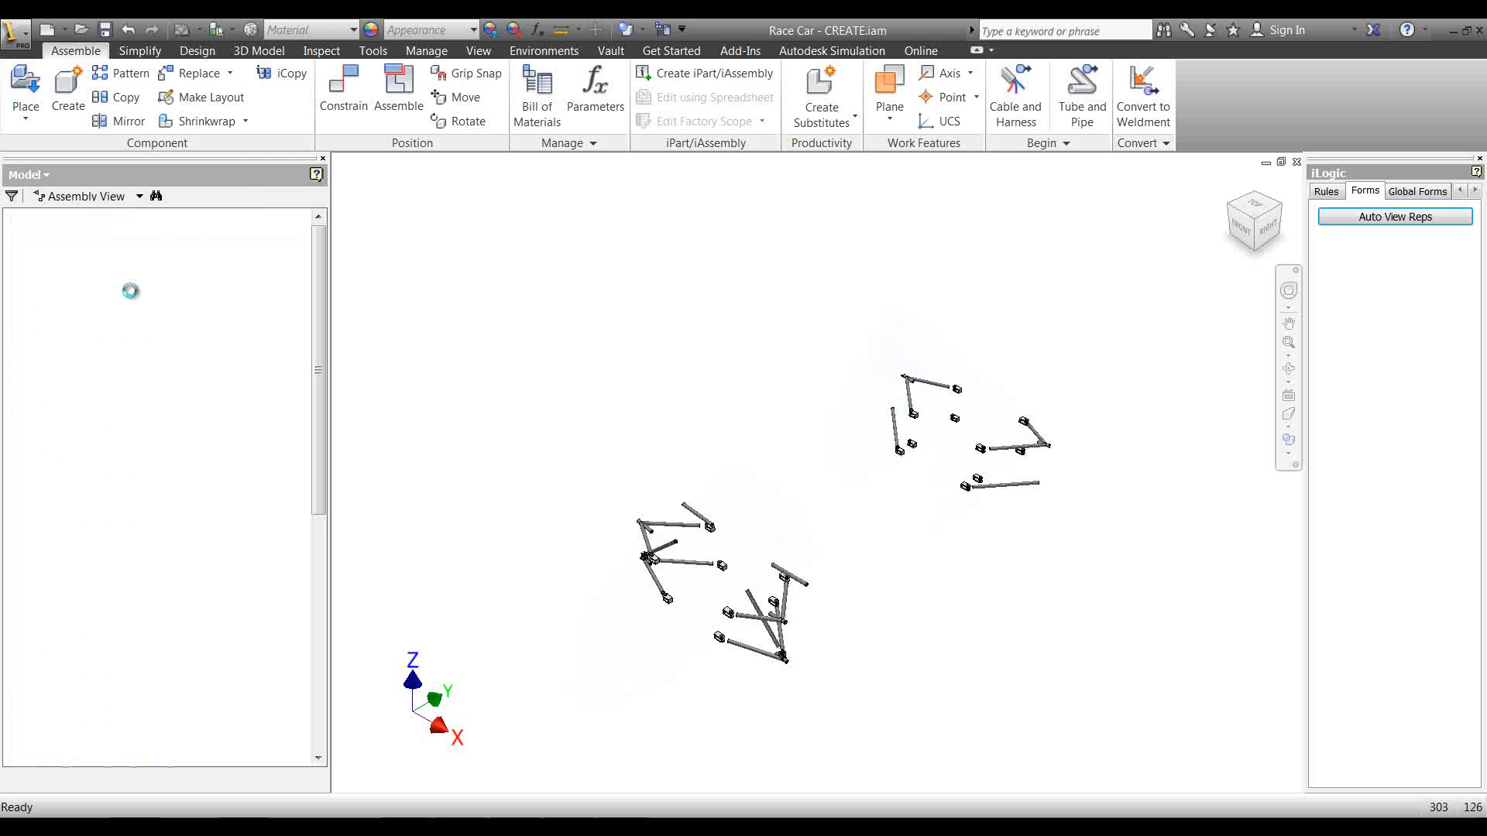
double_click(133, 309)
double_click(131, 280)
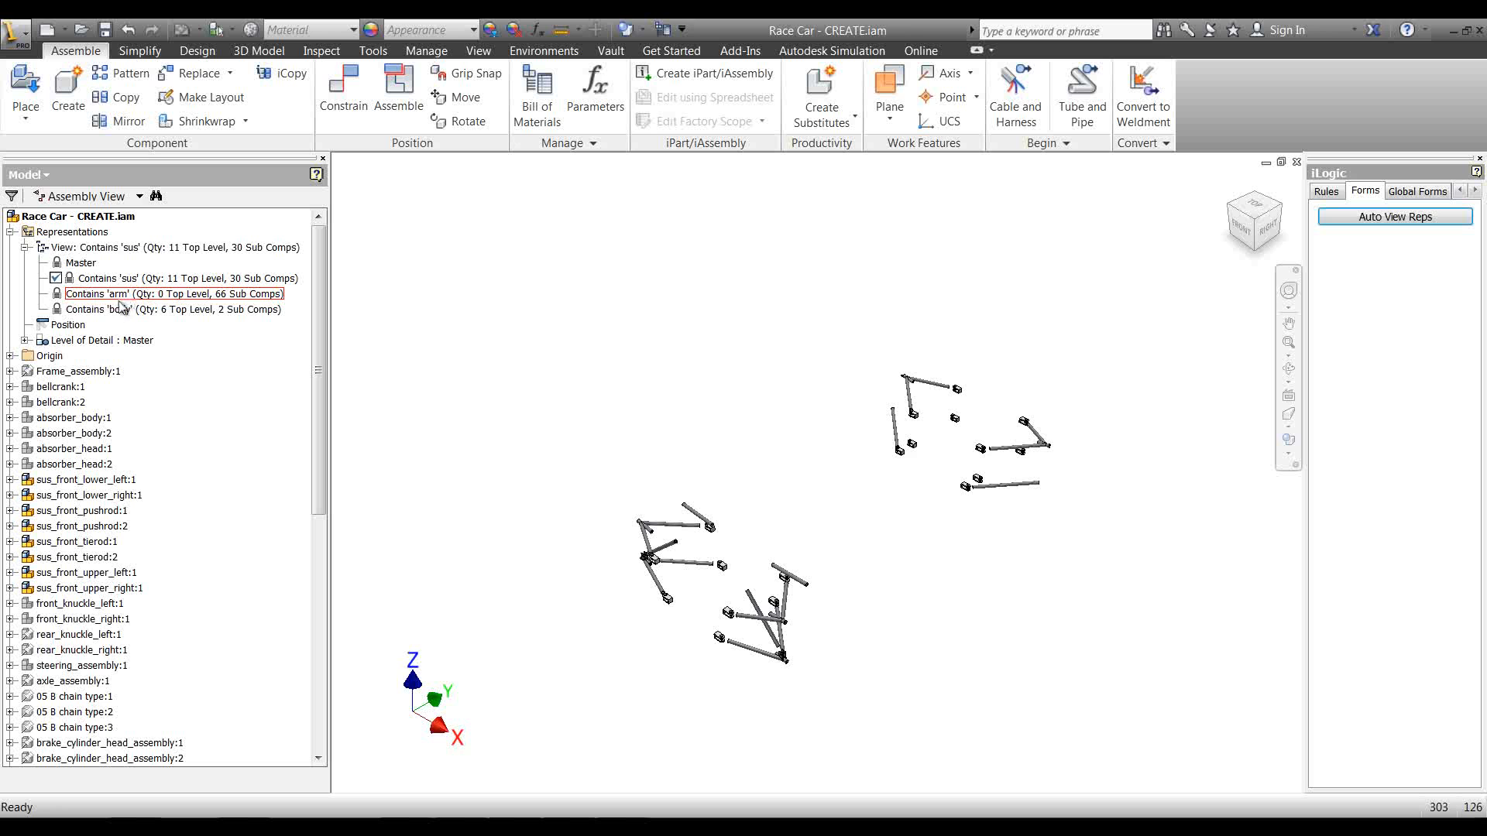
double_click(136, 294)
double_click(135, 309)
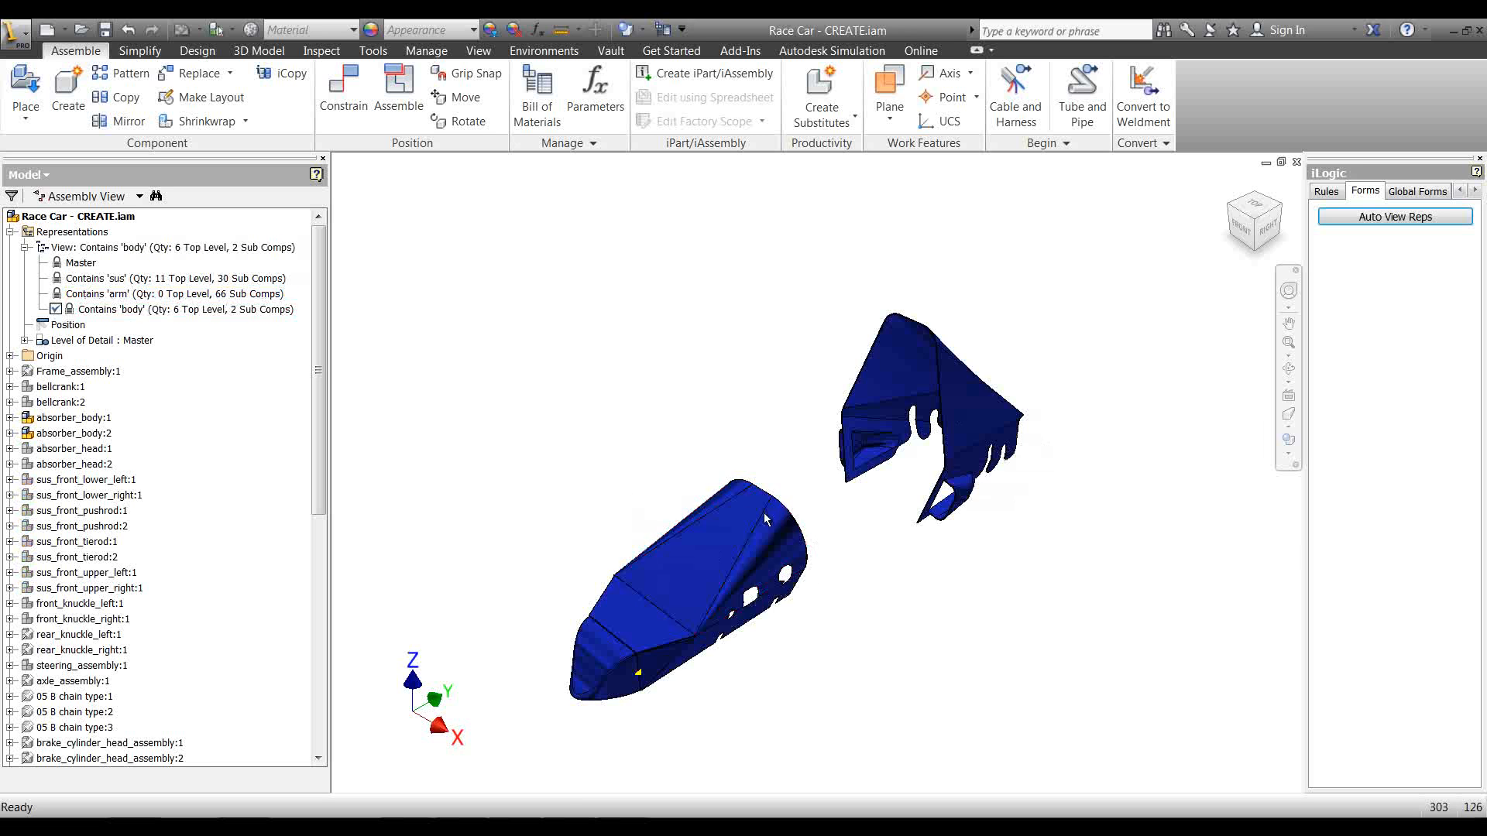
double_click(128, 294)
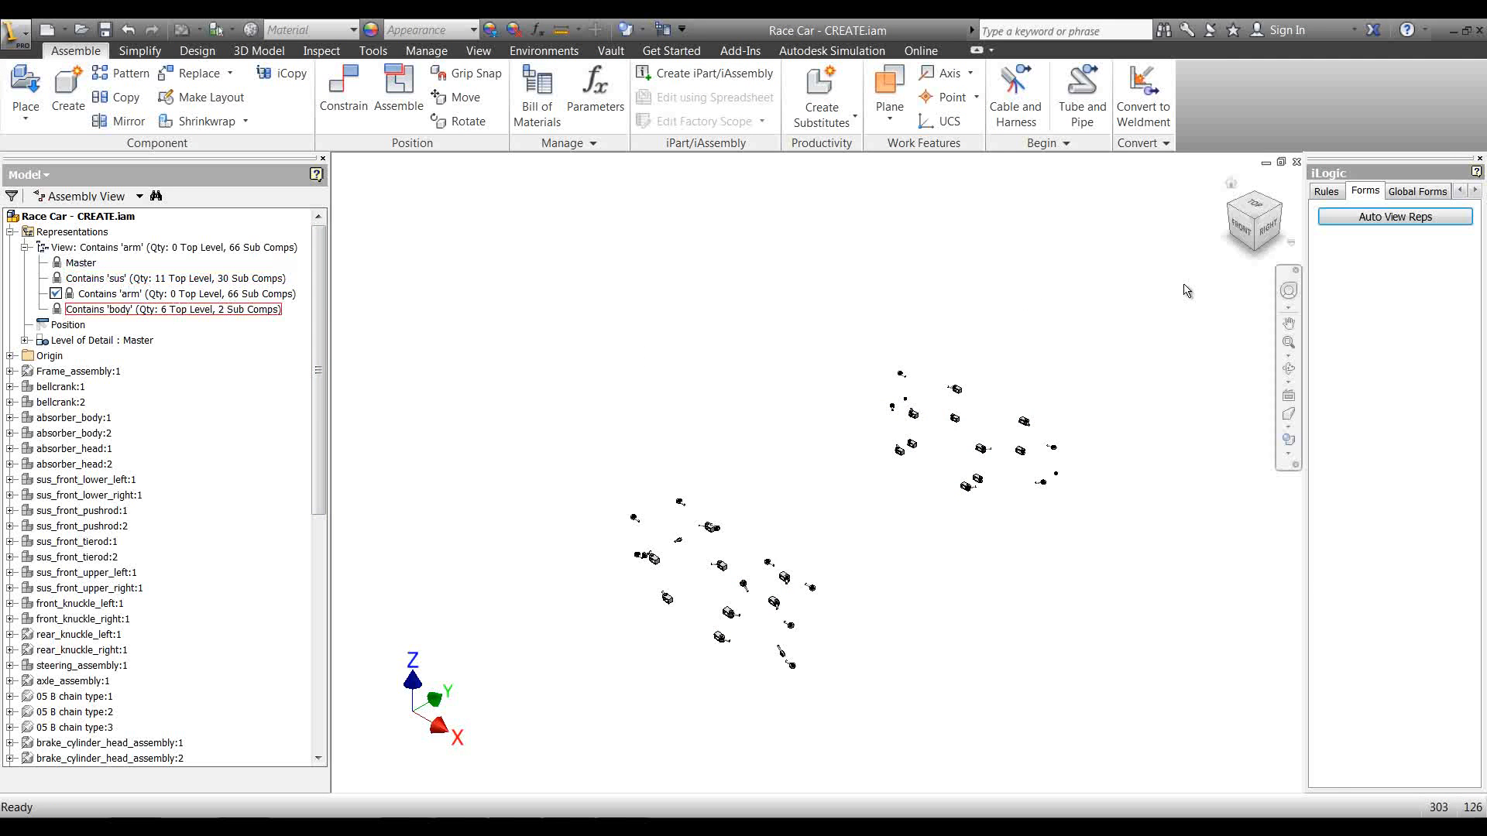
click(1368, 223)
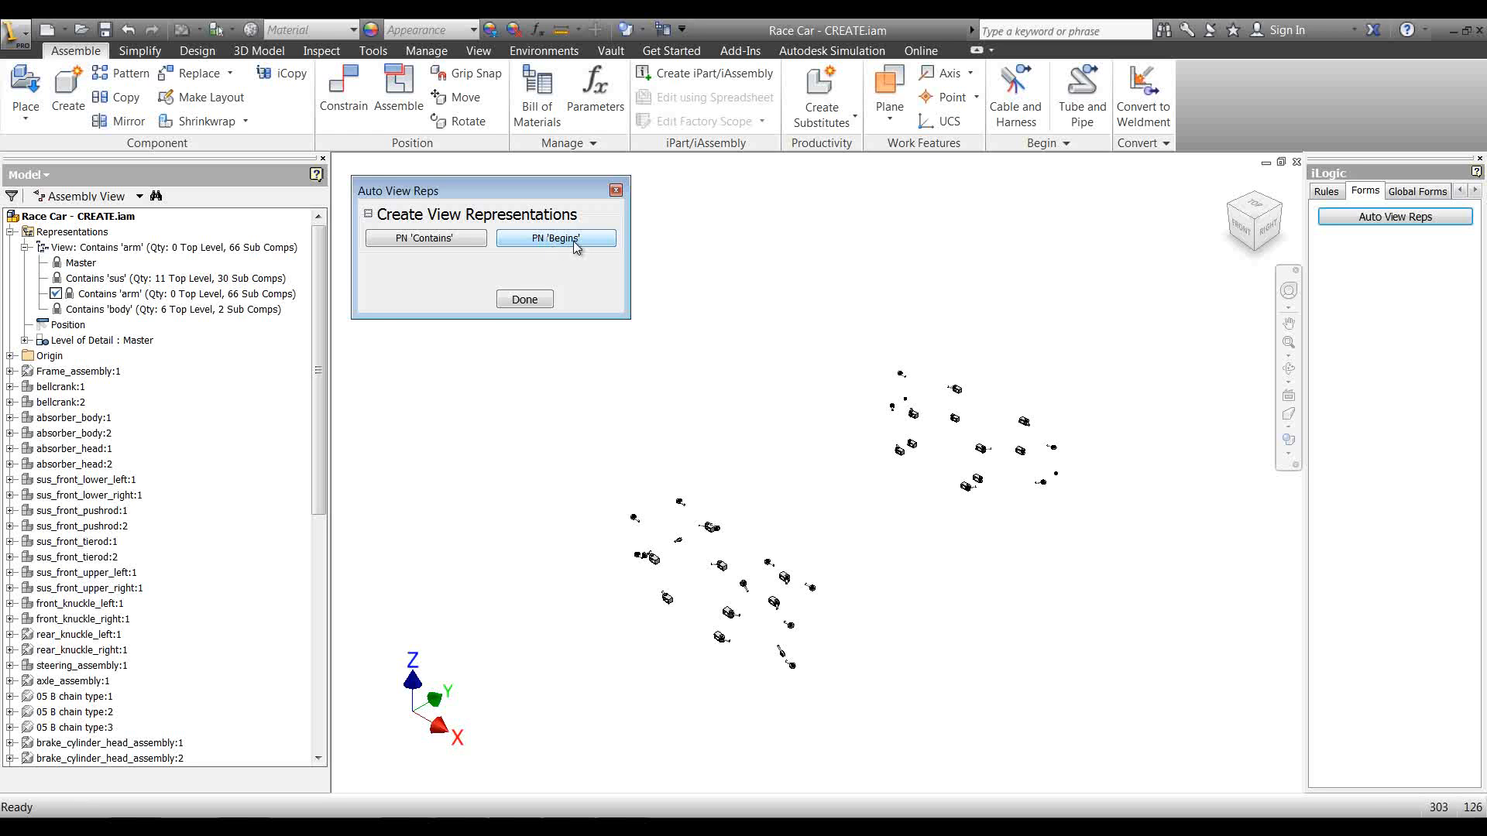
click(616, 192)
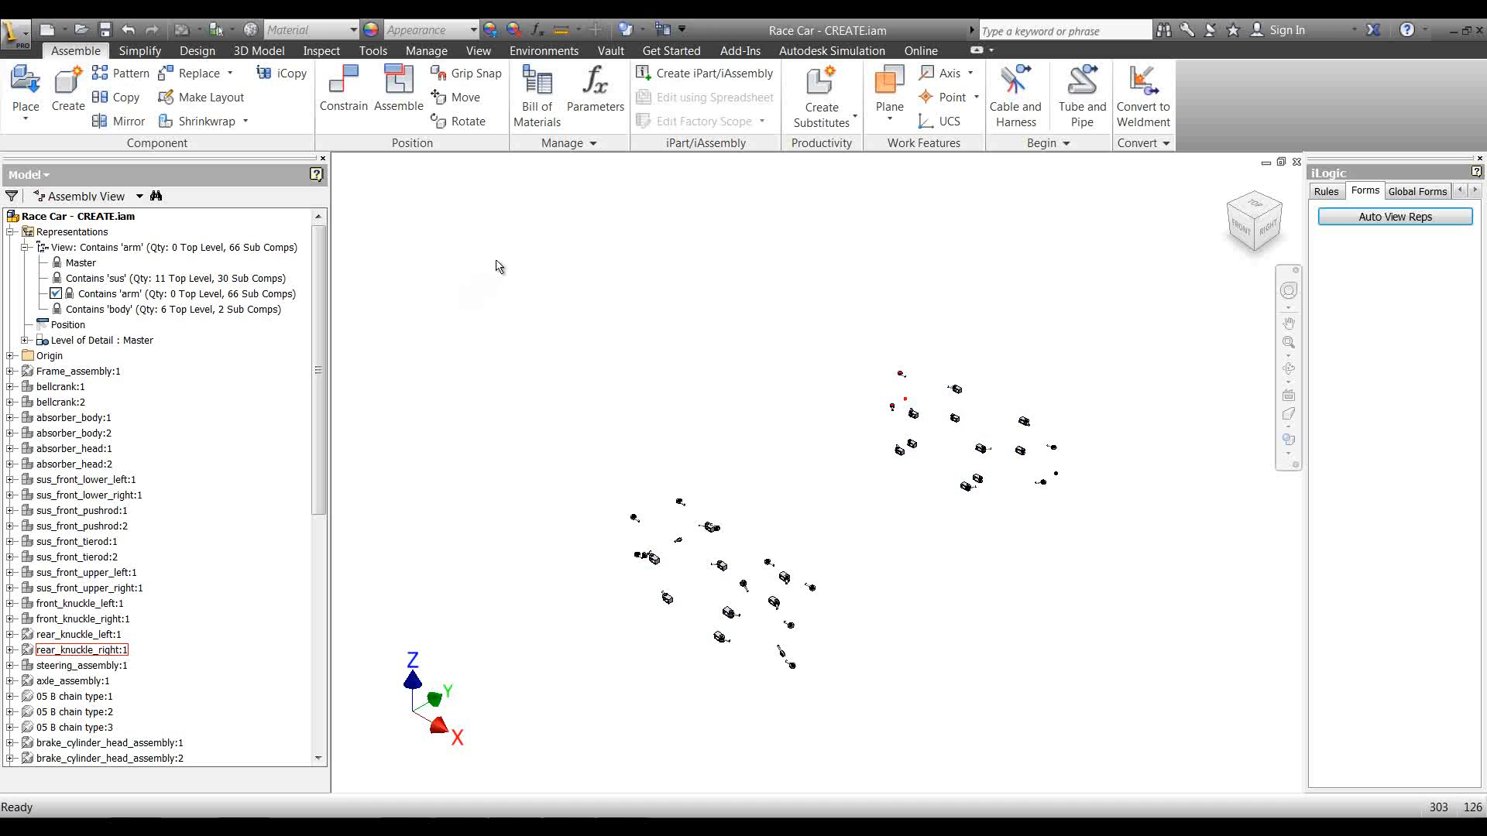
middle_drag(507, 279, 470, 256)
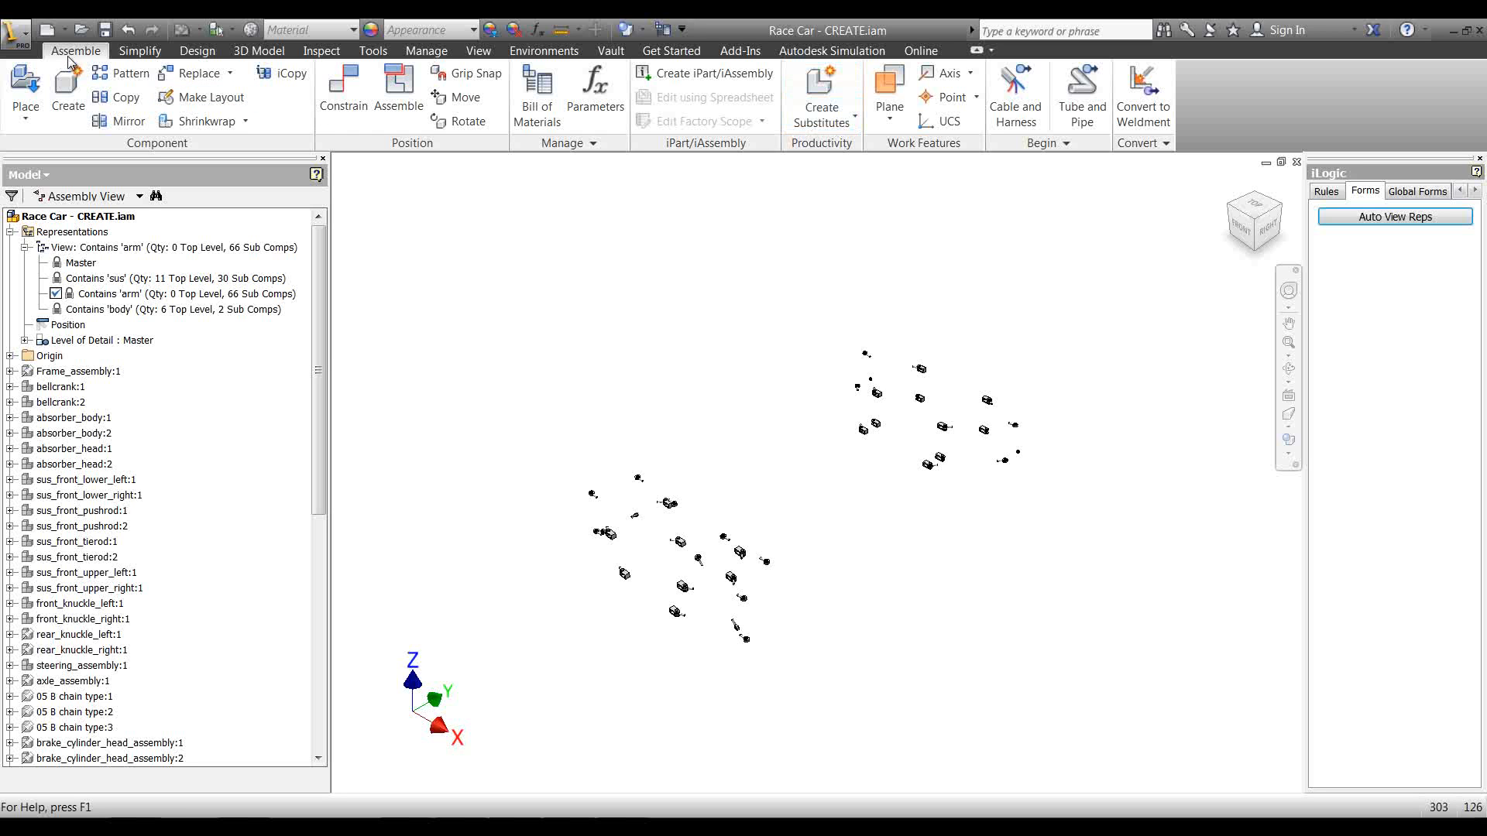
Step: Rename the assembly's browser nodes using Part Number as the new name
click(834, 123)
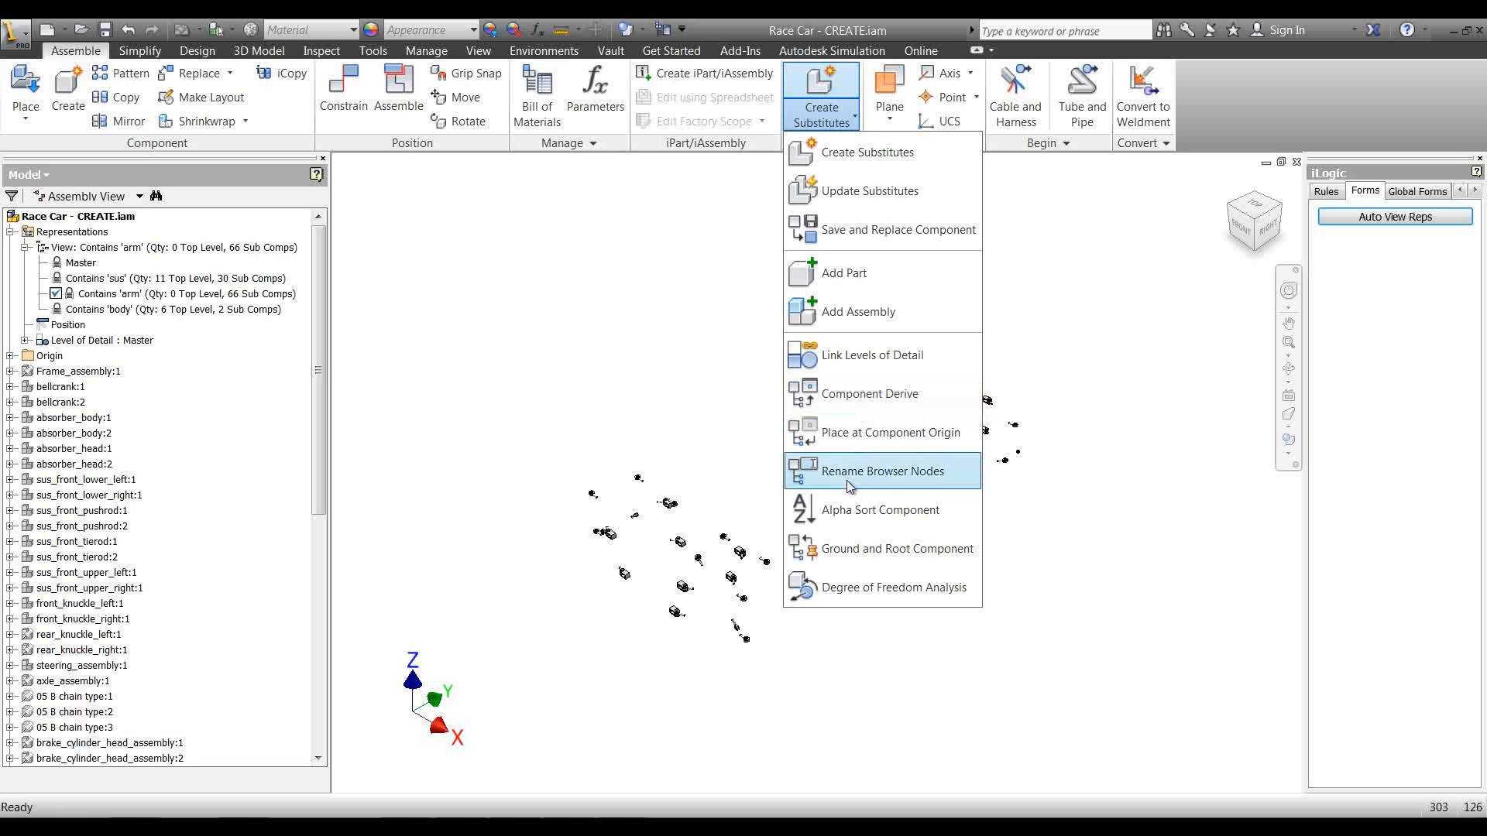
click(885, 470)
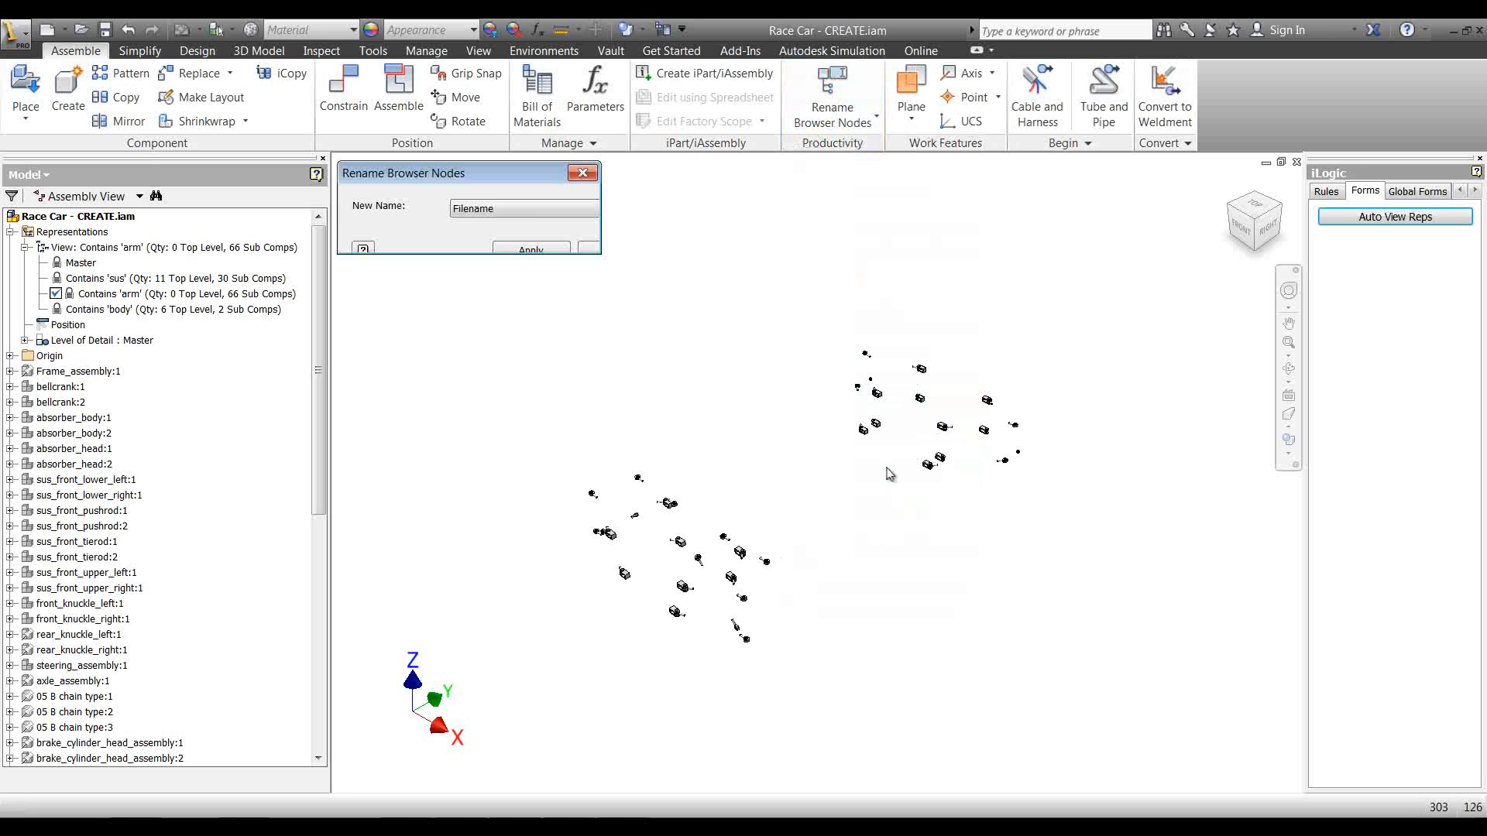
click(527, 214)
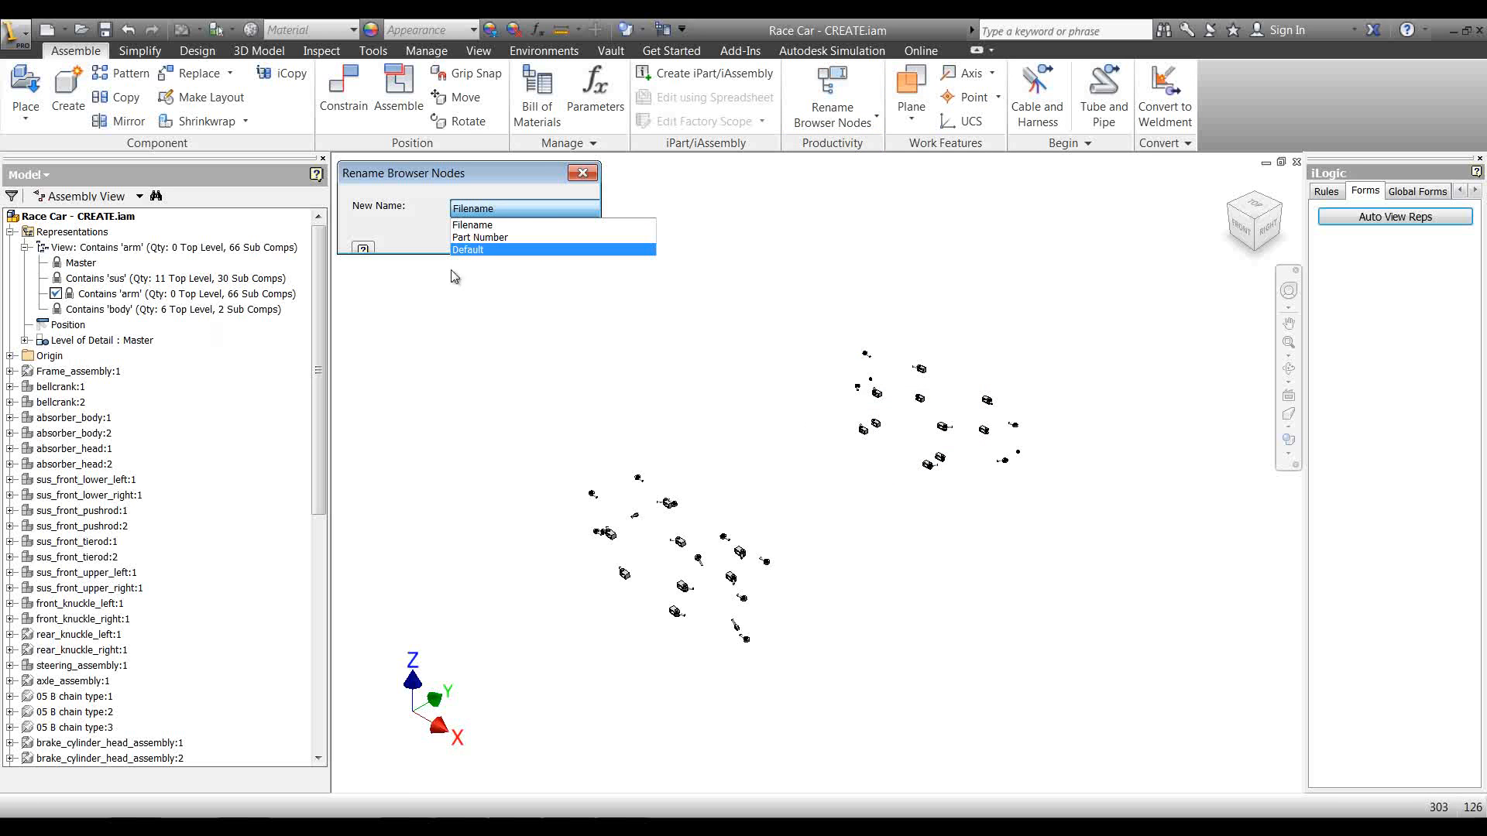
click(493, 238)
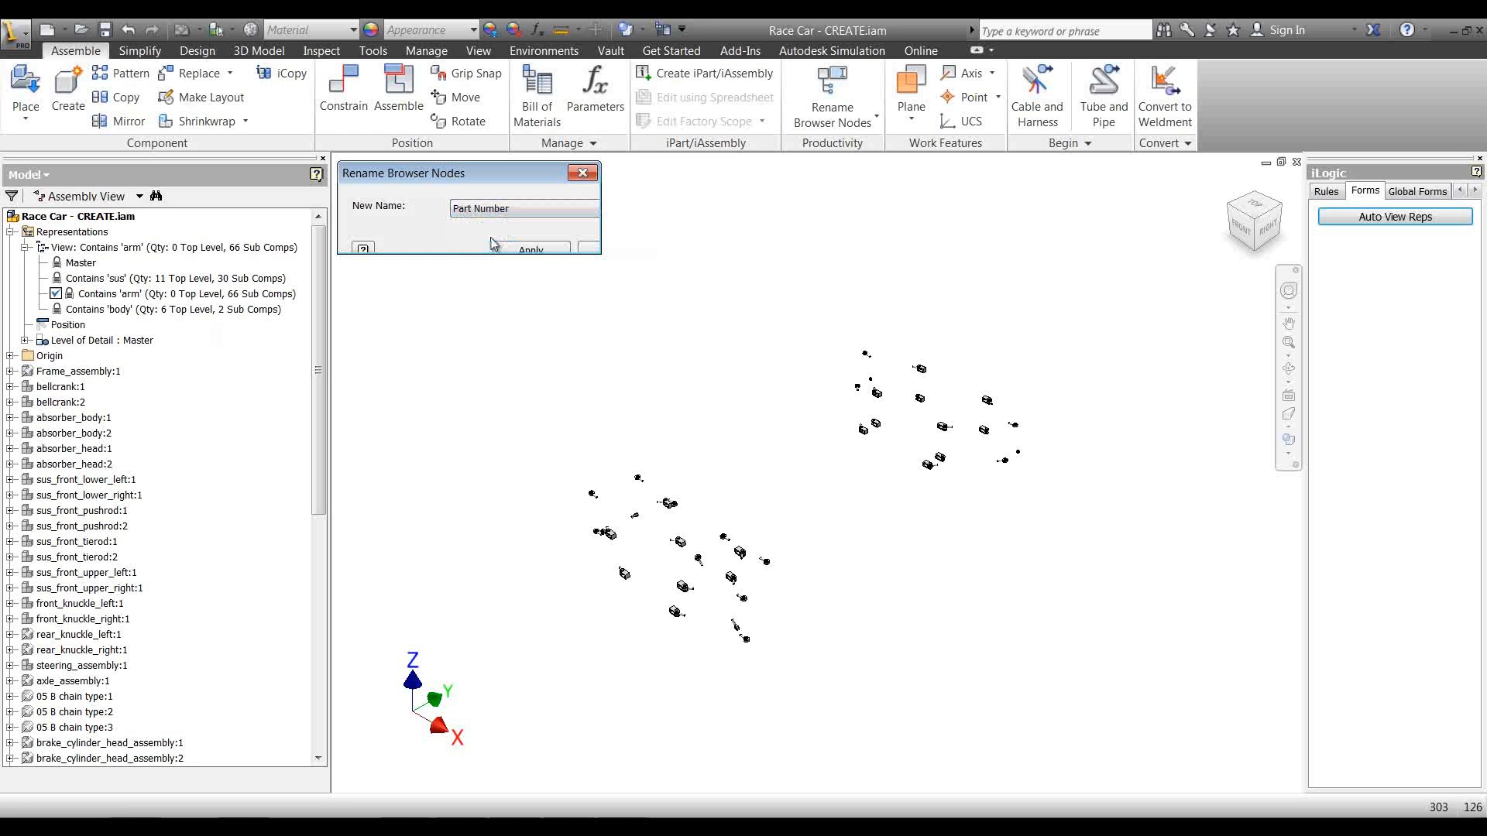
click(541, 249)
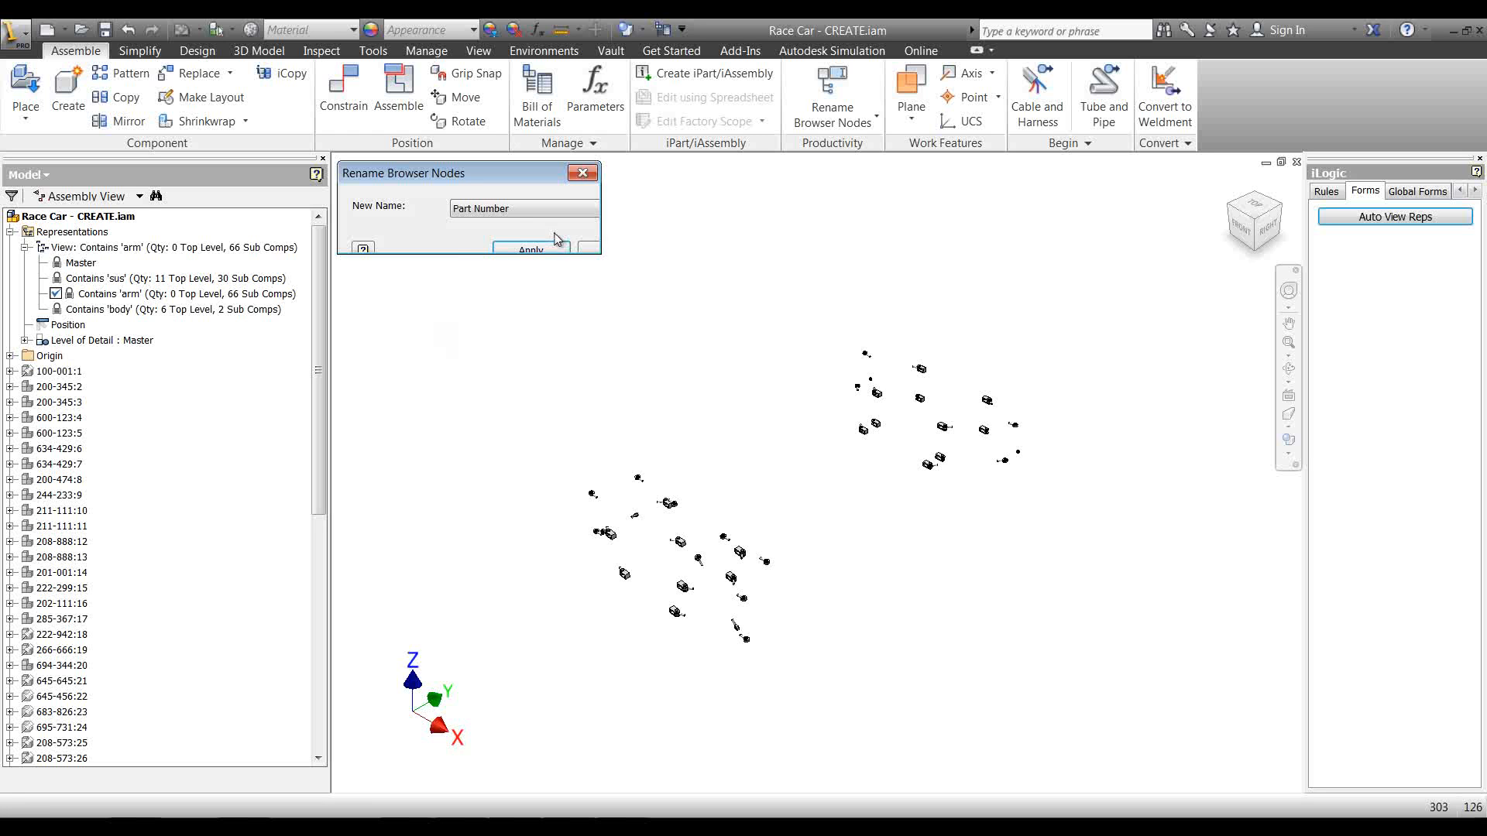
Step: Close the browser node renaming, reopen the Auto View Reps form and create a view representation for part names beginning with "2"
click(588, 249)
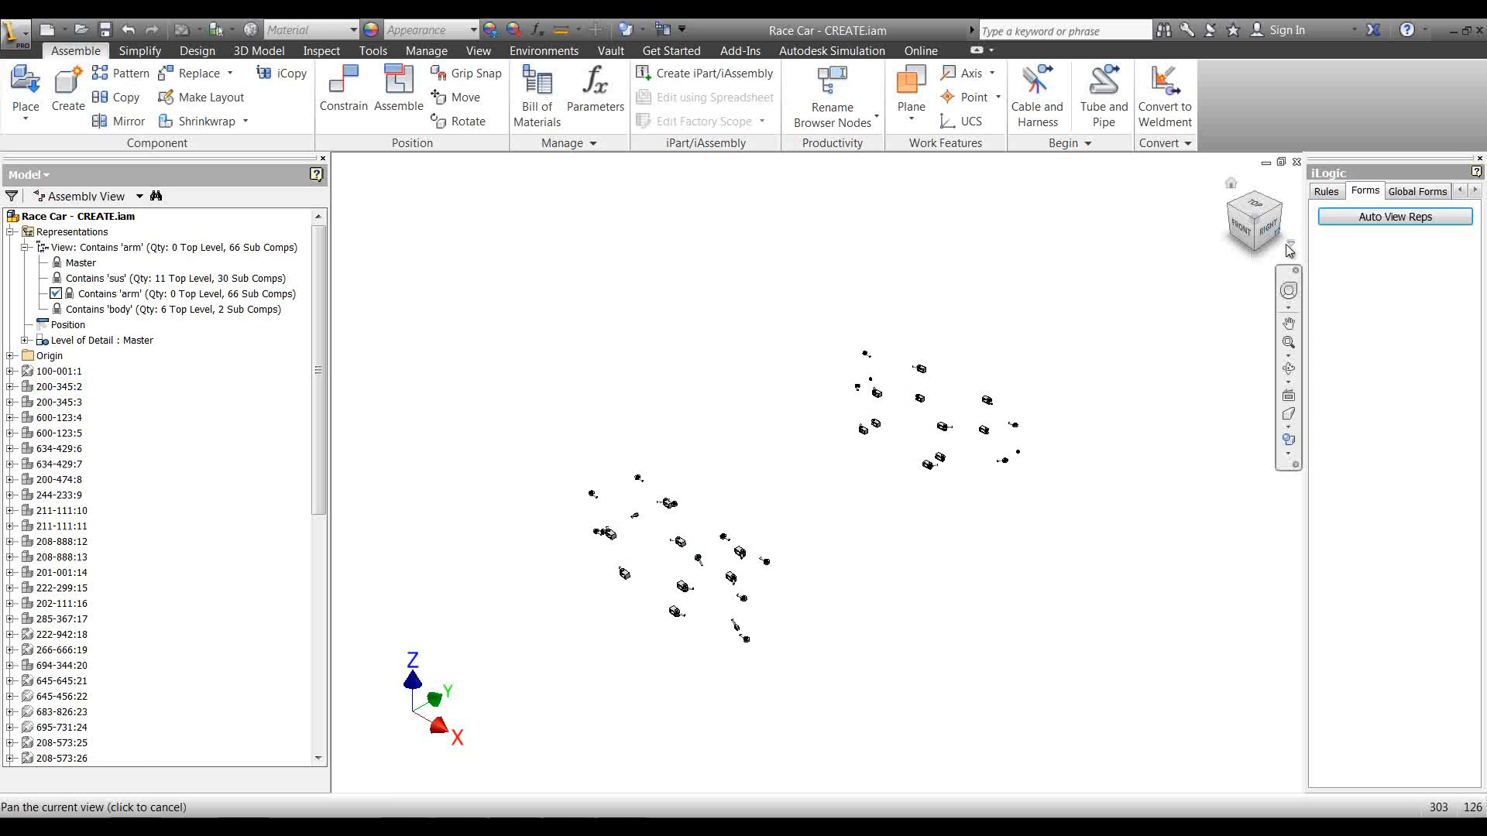
click(1351, 221)
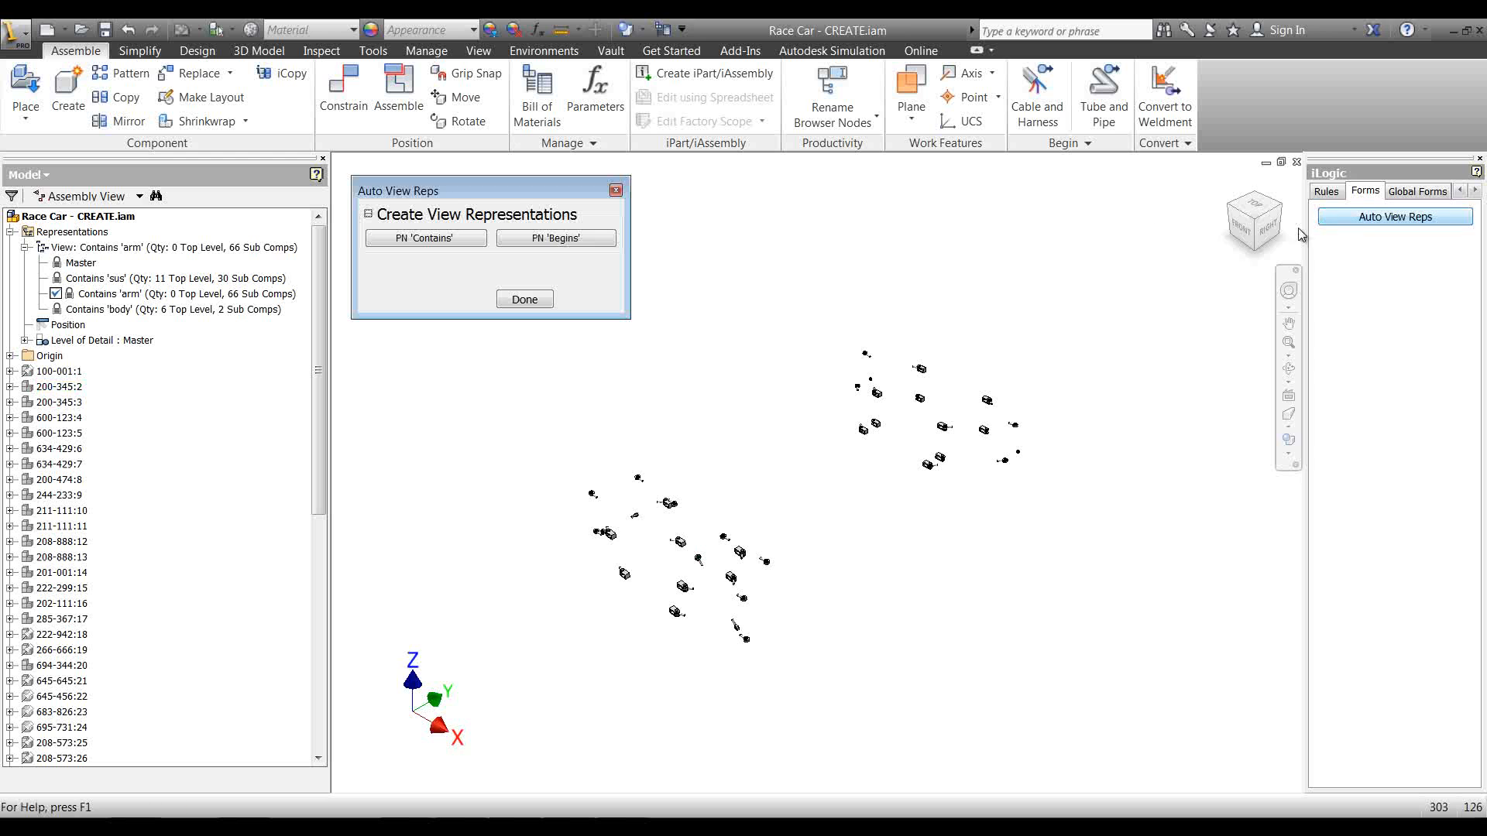
click(556, 239)
drag(166, 300, 513, 335)
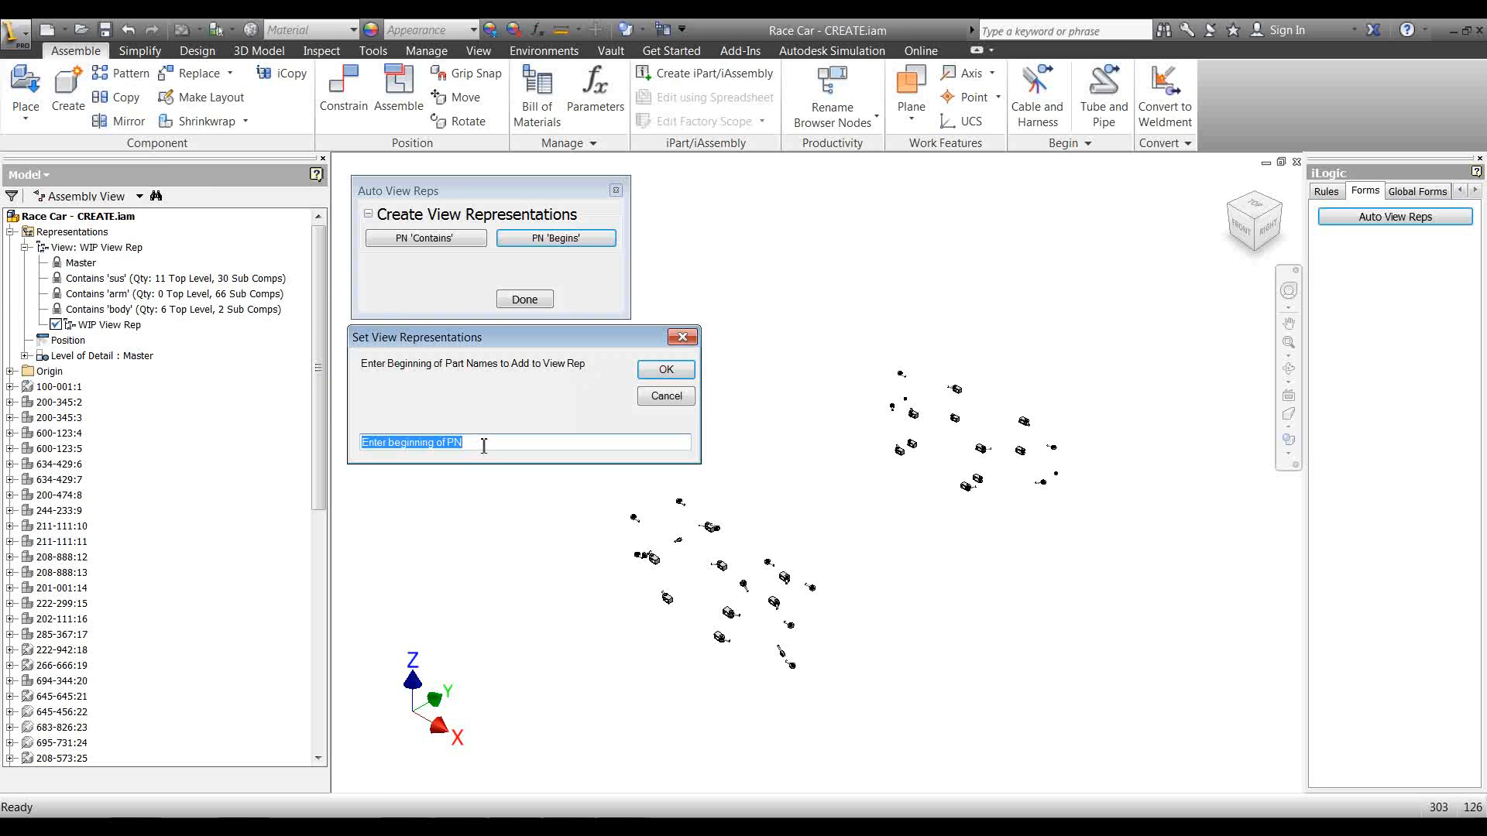
text(2)
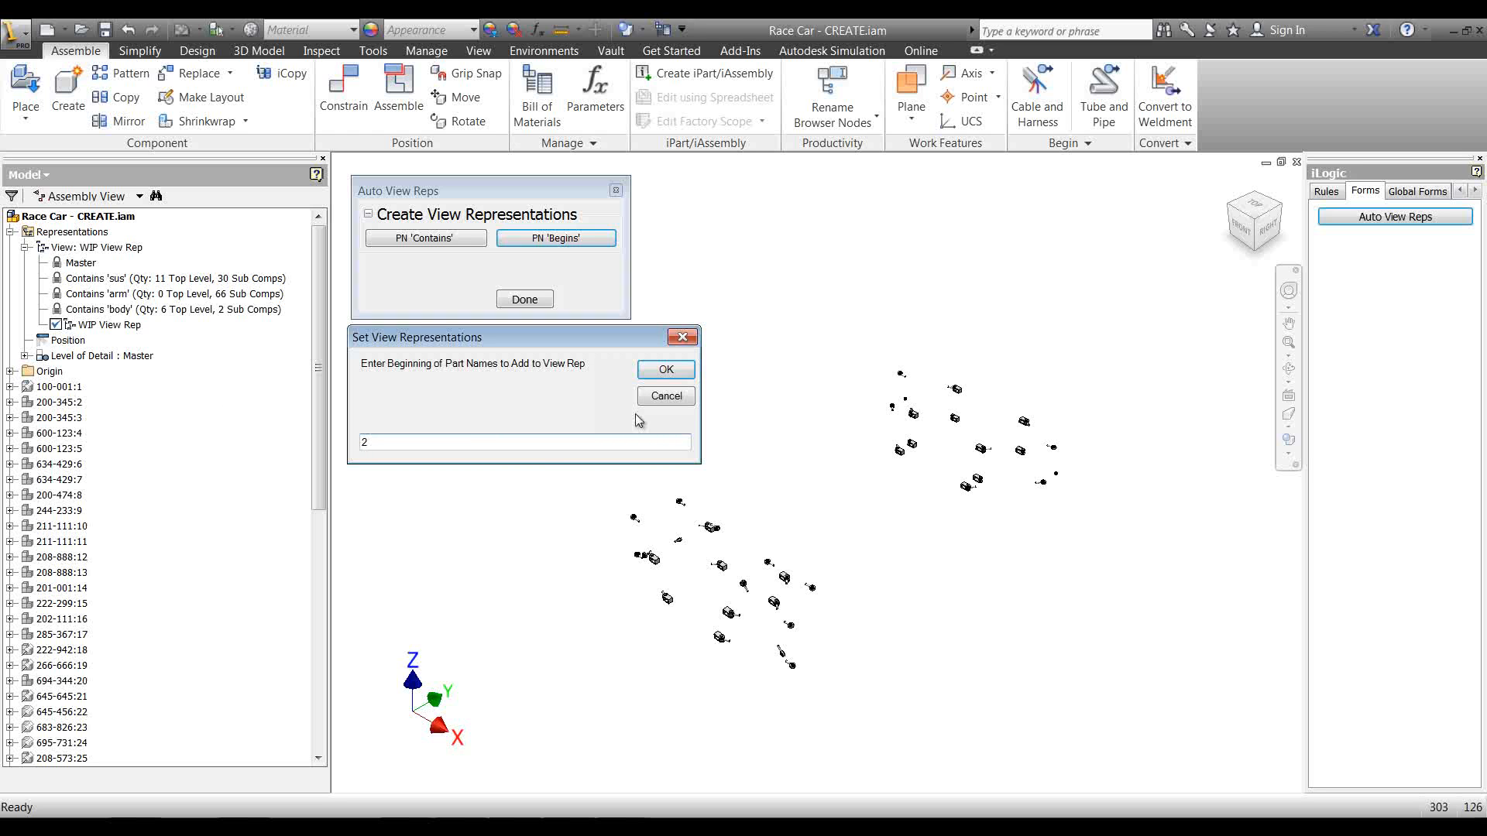
click(662, 371)
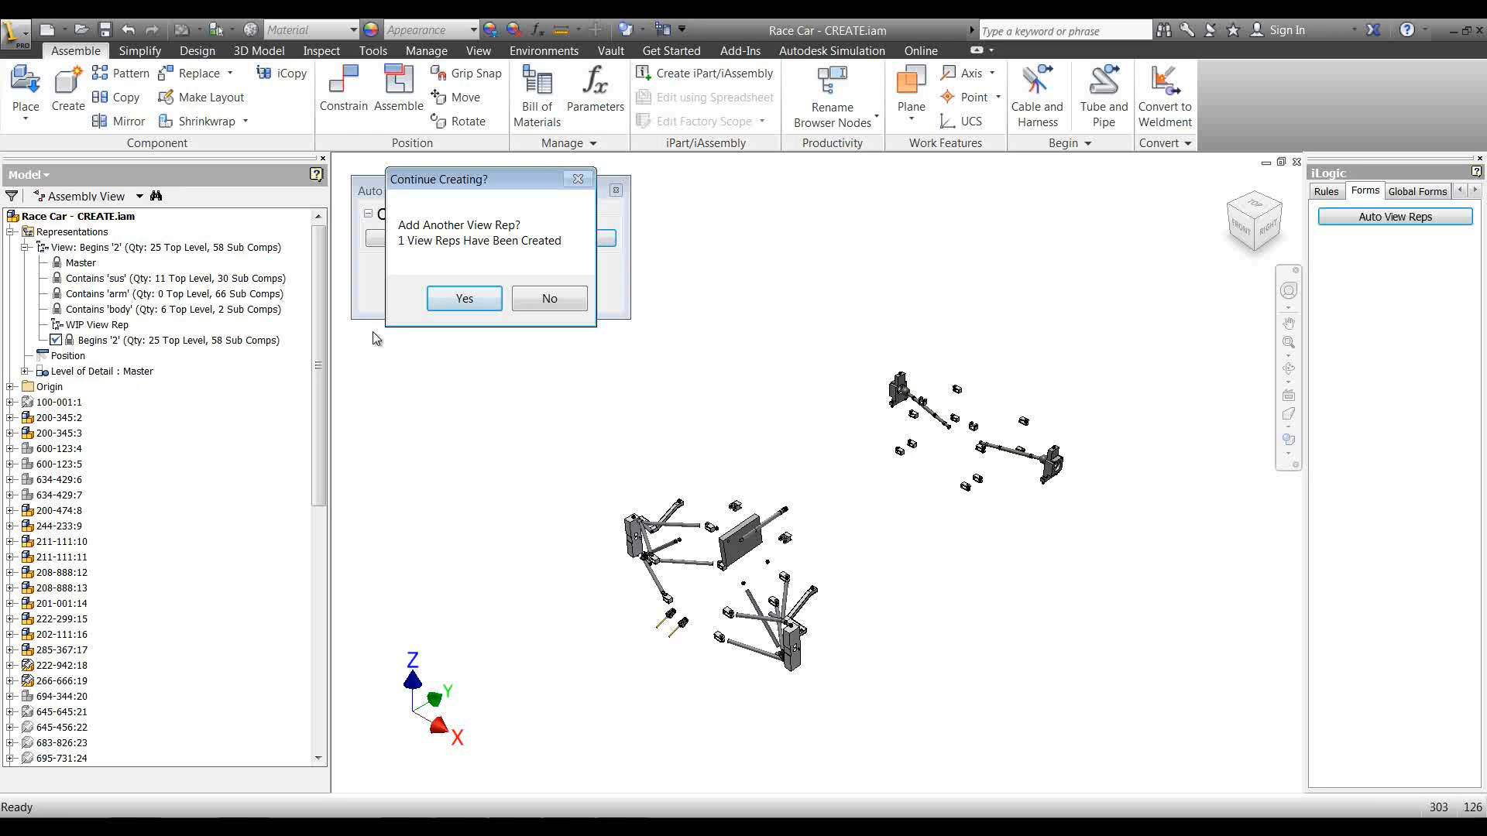
Step: Try to add a duplicate view representation for part names beginning with "2", and choose to continue at the duplicate prompt
click(471, 299)
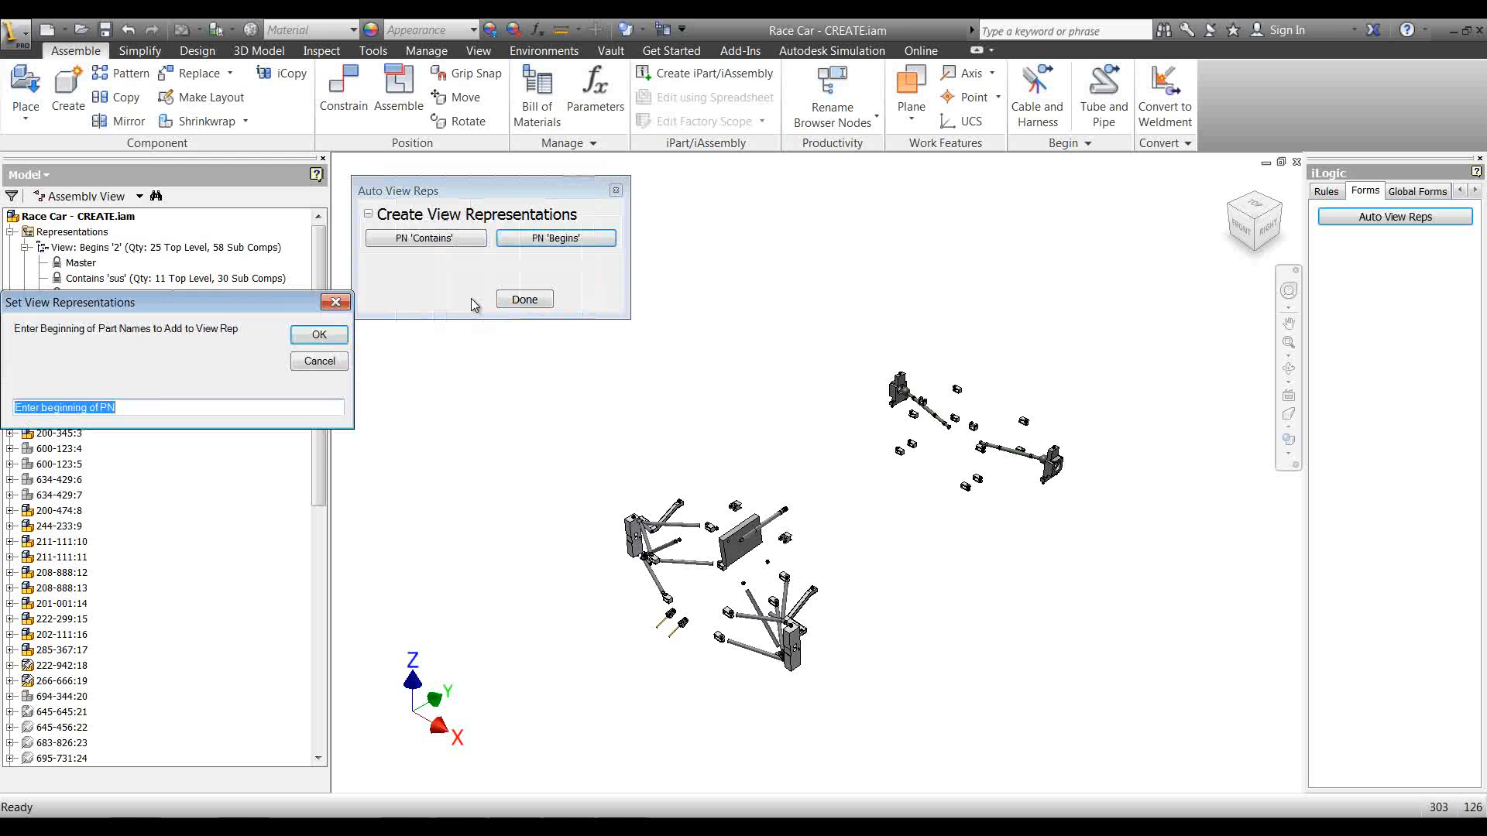
drag(211, 310, 561, 348)
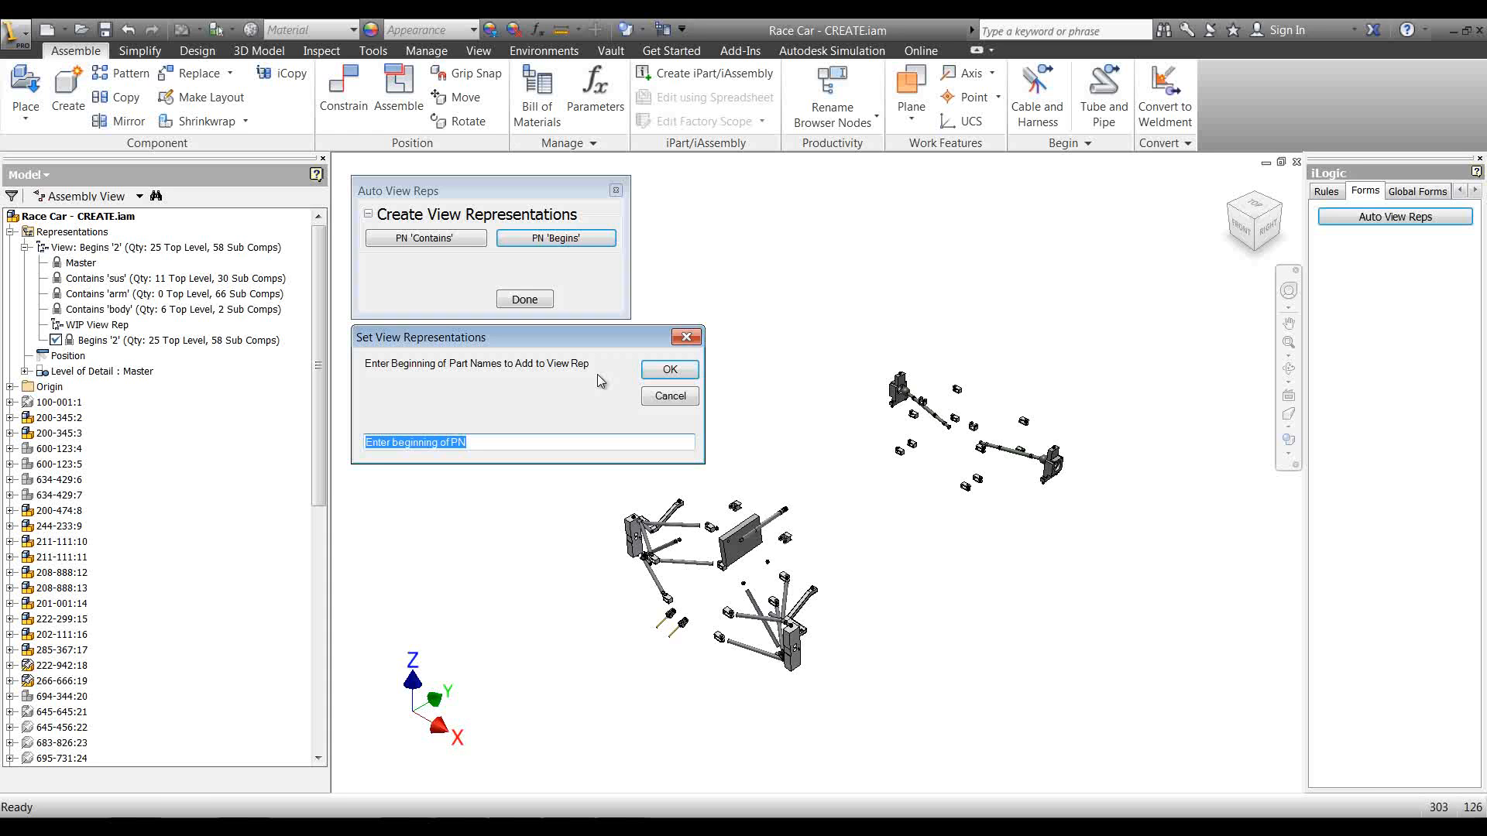
text(2)
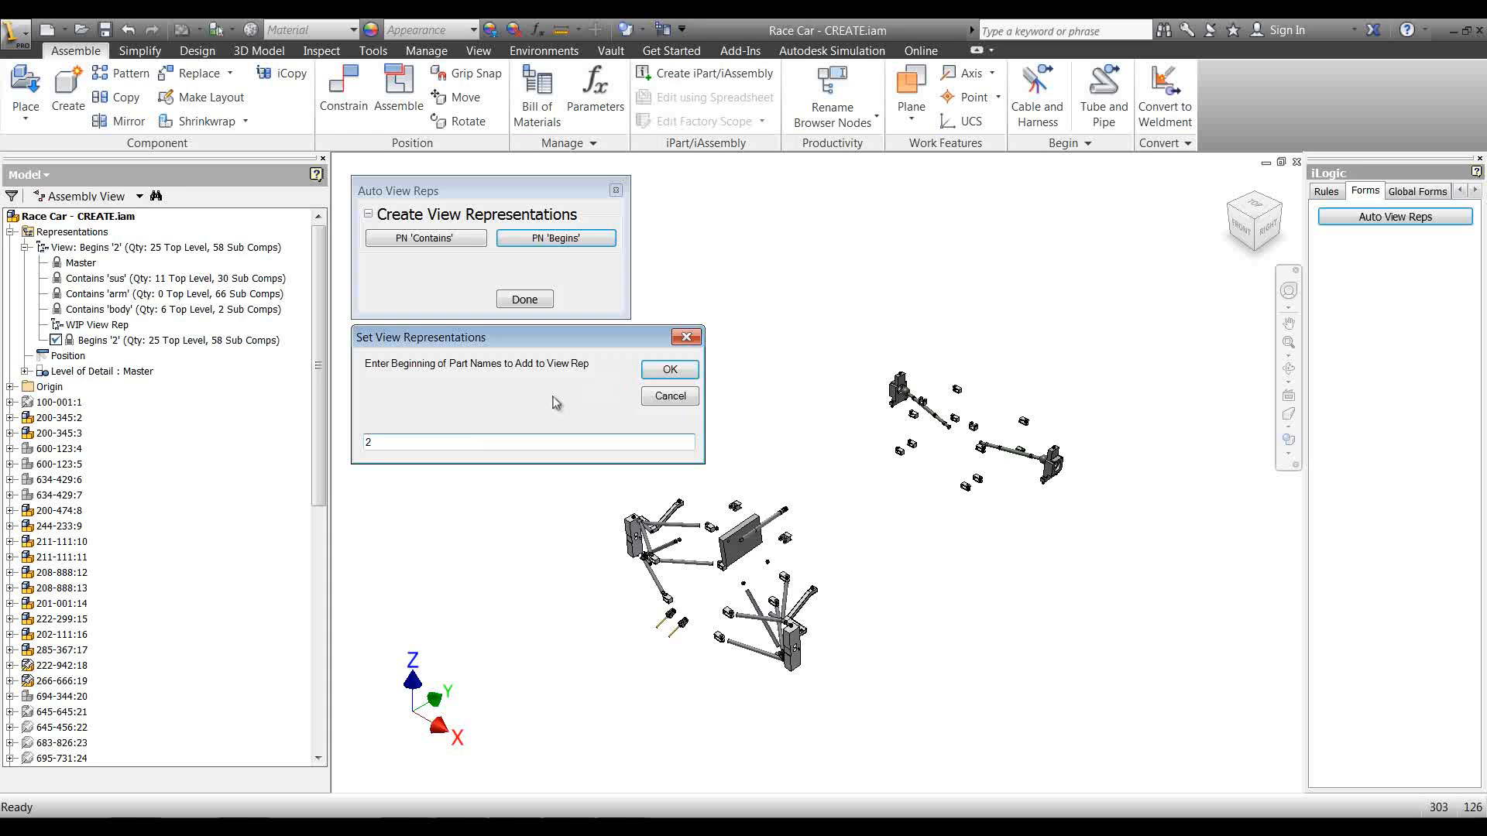
click(670, 371)
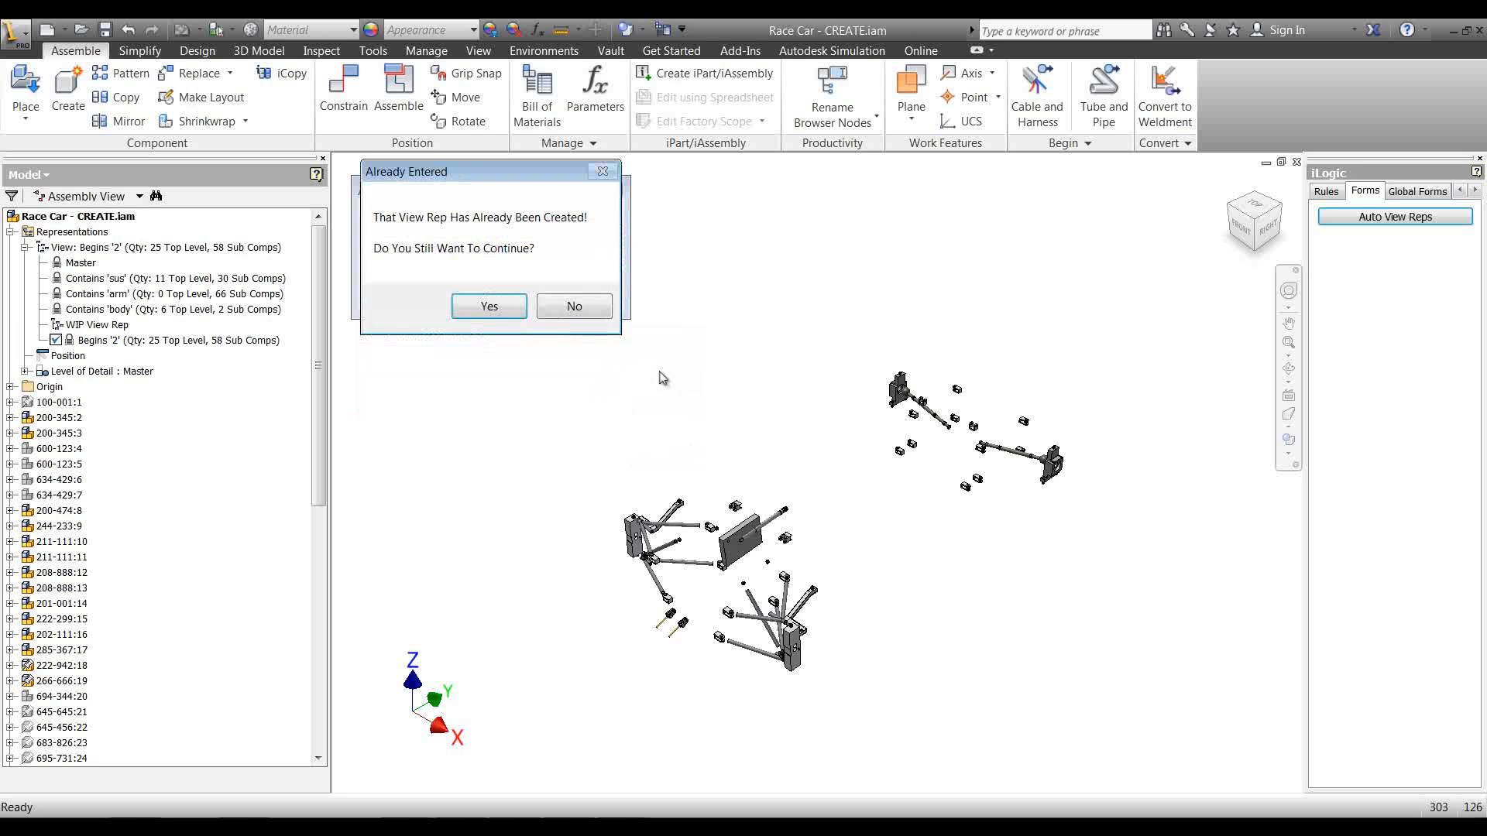
drag(469, 179, 743, 192)
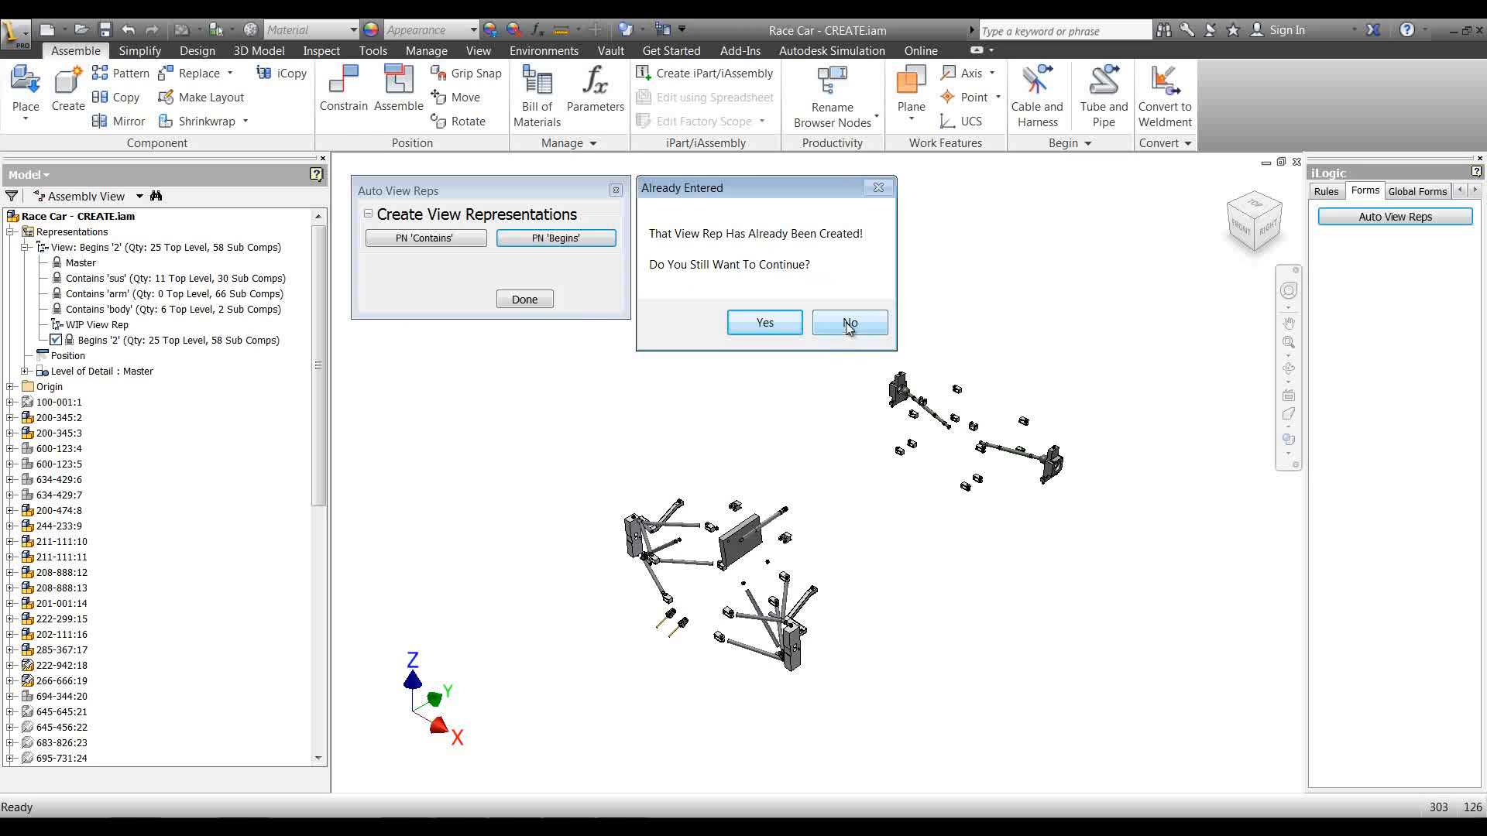
click(764, 323)
Step: Add a view representation for part names beginning with "6"
drag(248, 314, 599, 352)
text(6)
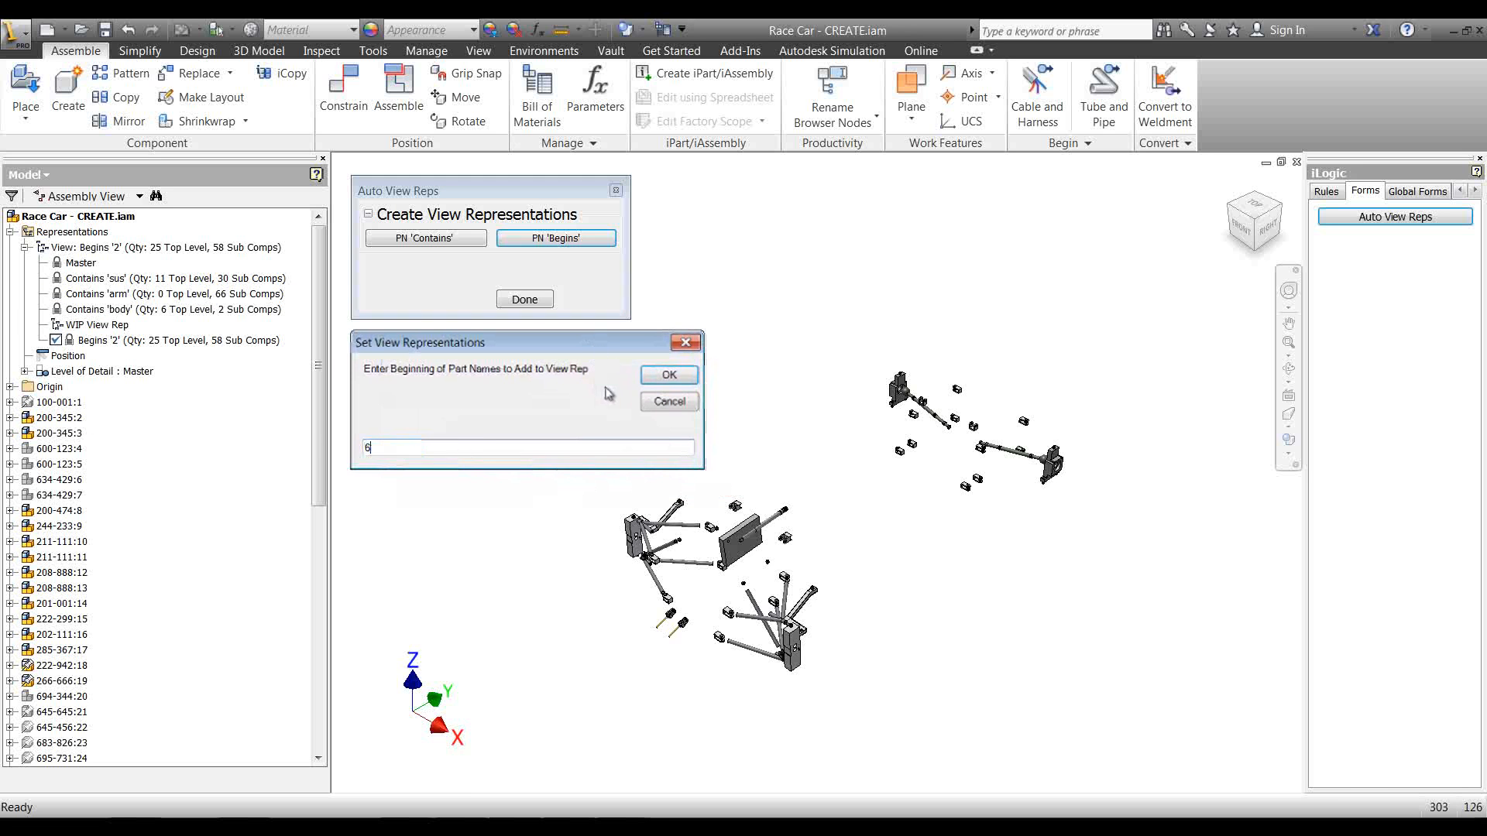
click(670, 377)
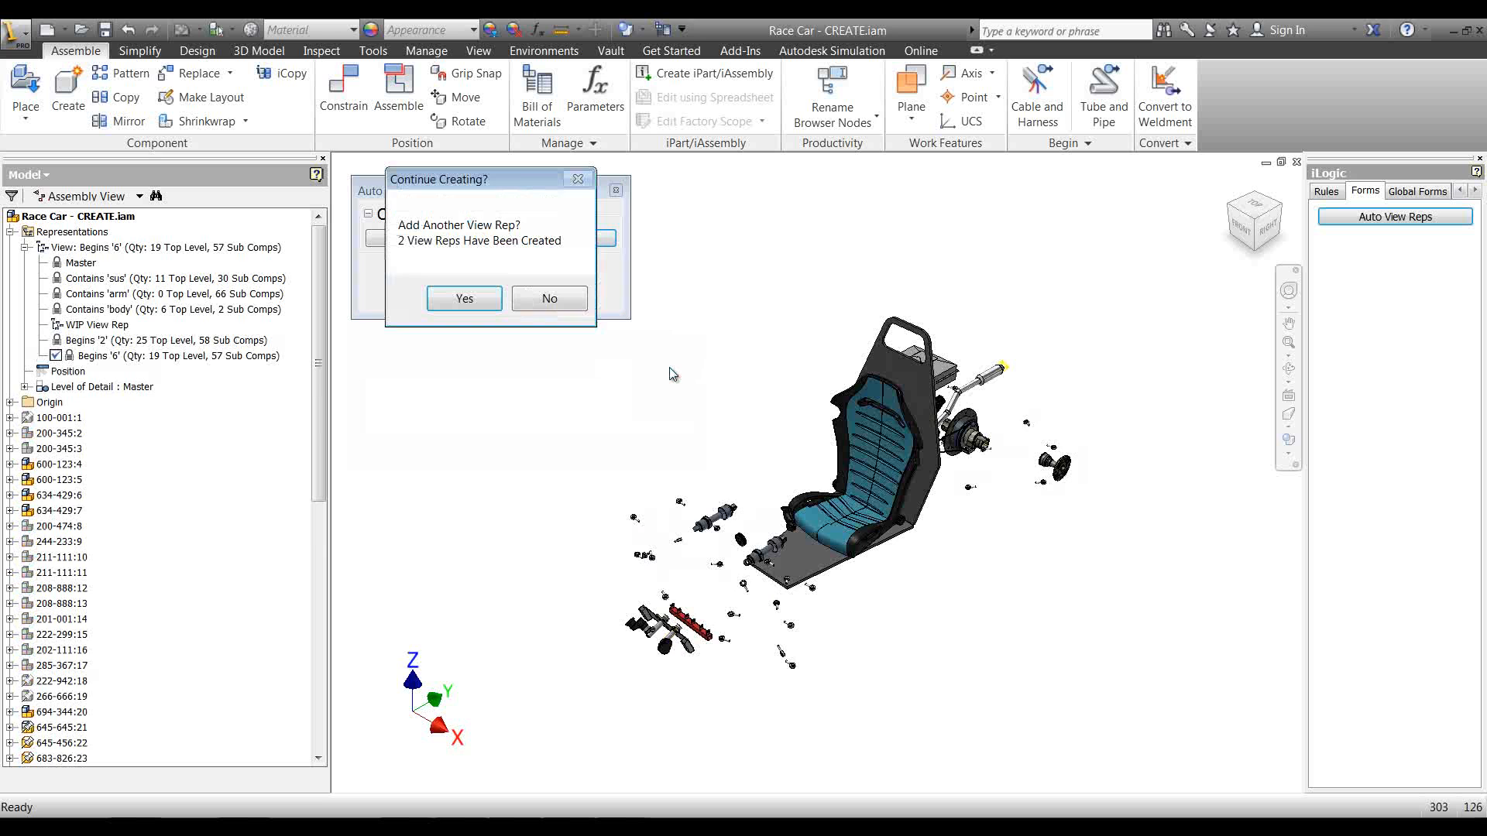
Step: Continue creating, add a view representation for part names beginning with "1", then stop creating and close the Auto View Reps form
drag(510, 175, 485, 341)
click(439, 465)
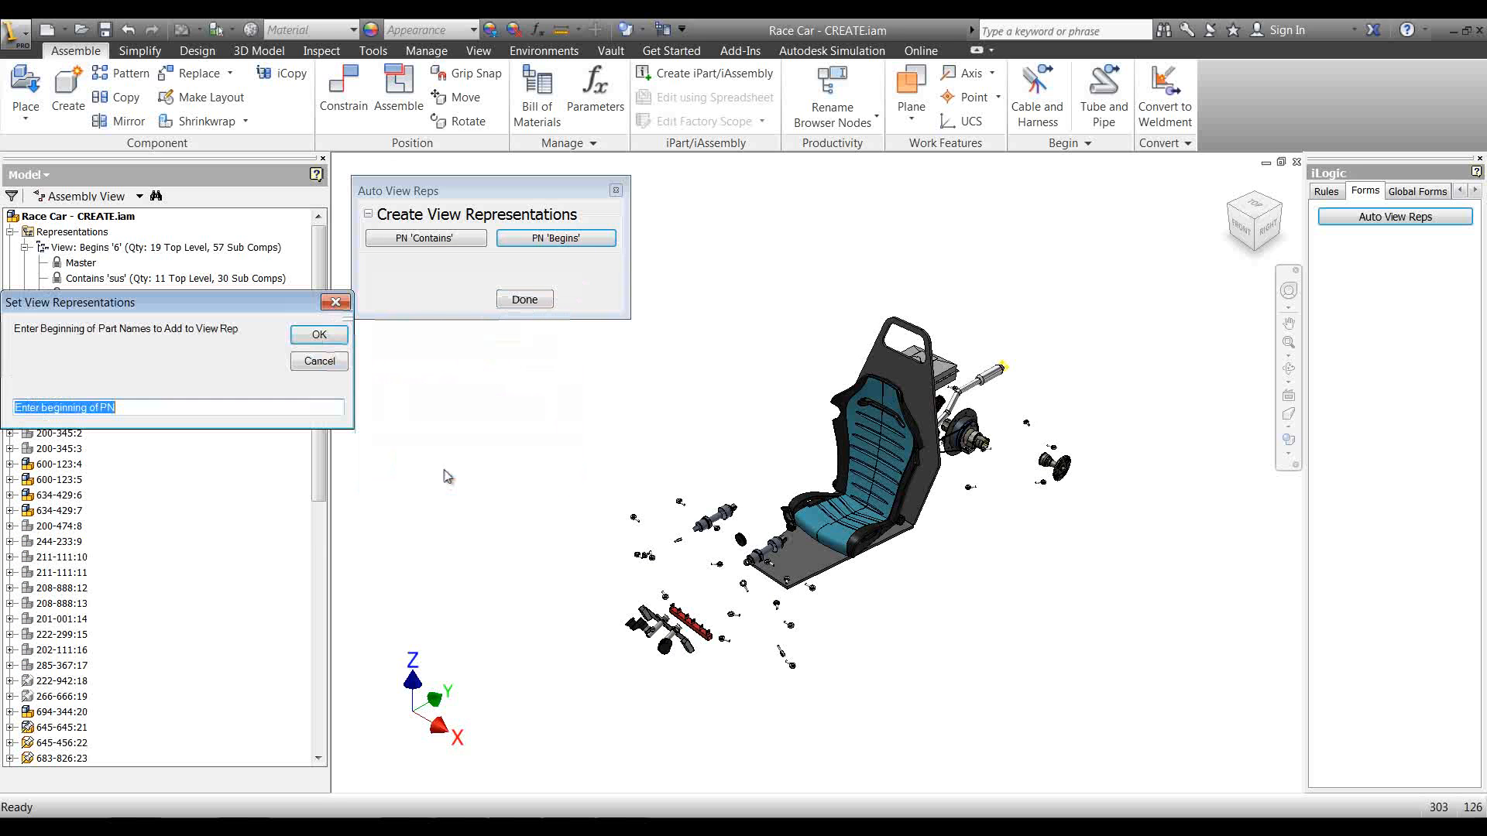
text(1)
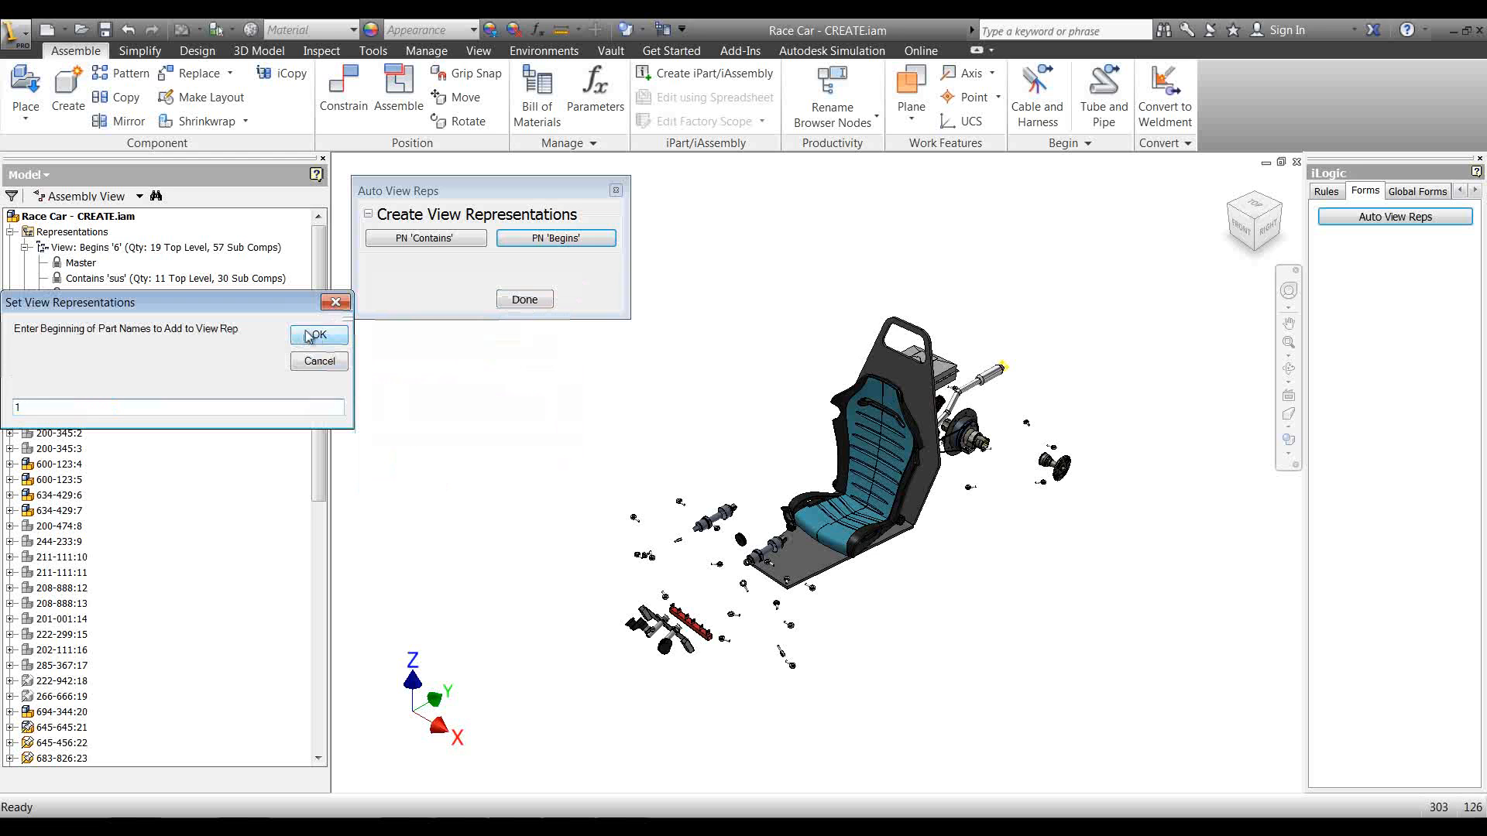
click(295, 337)
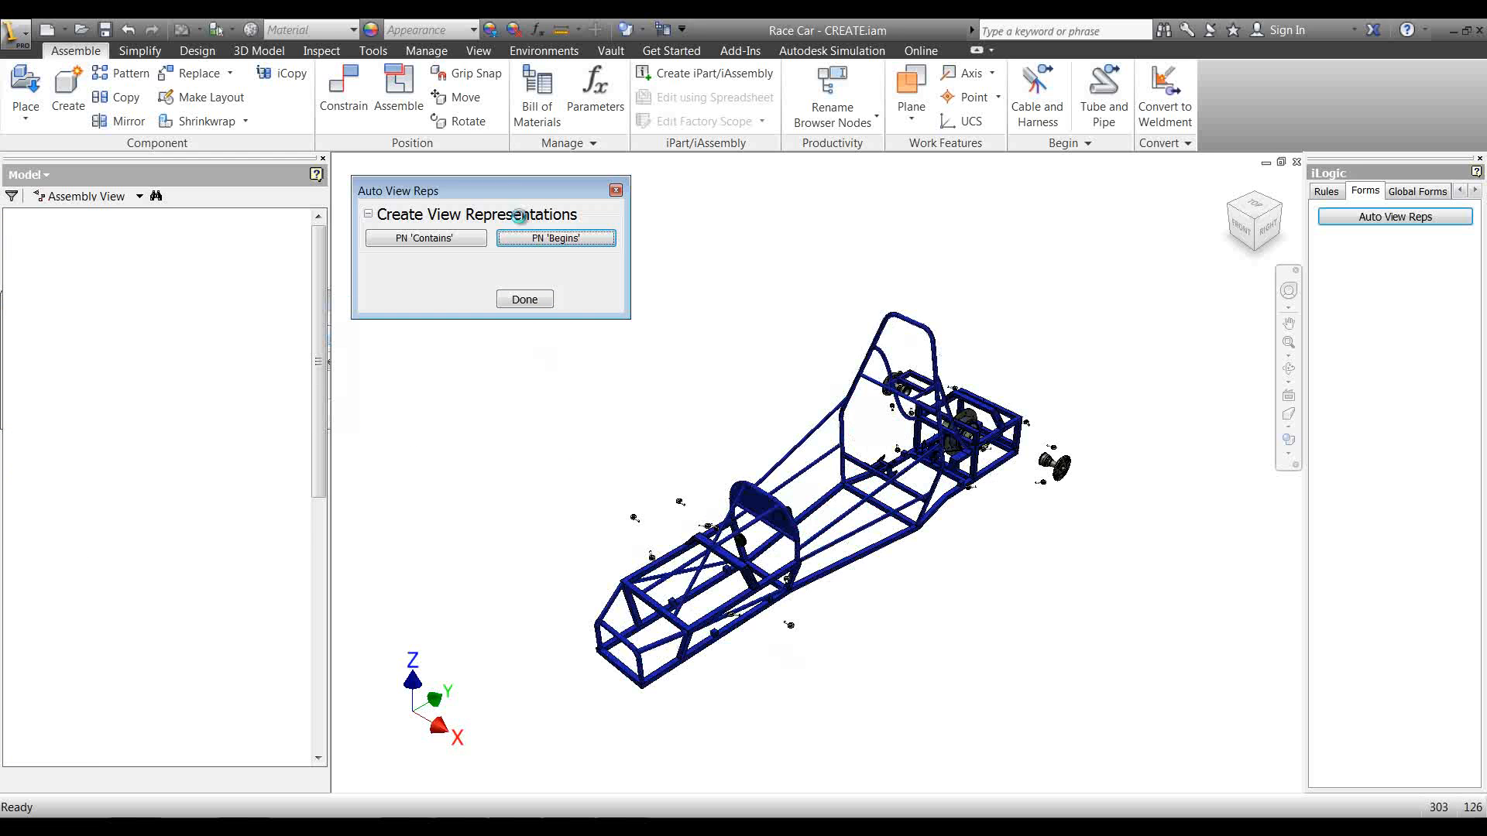
click(548, 301)
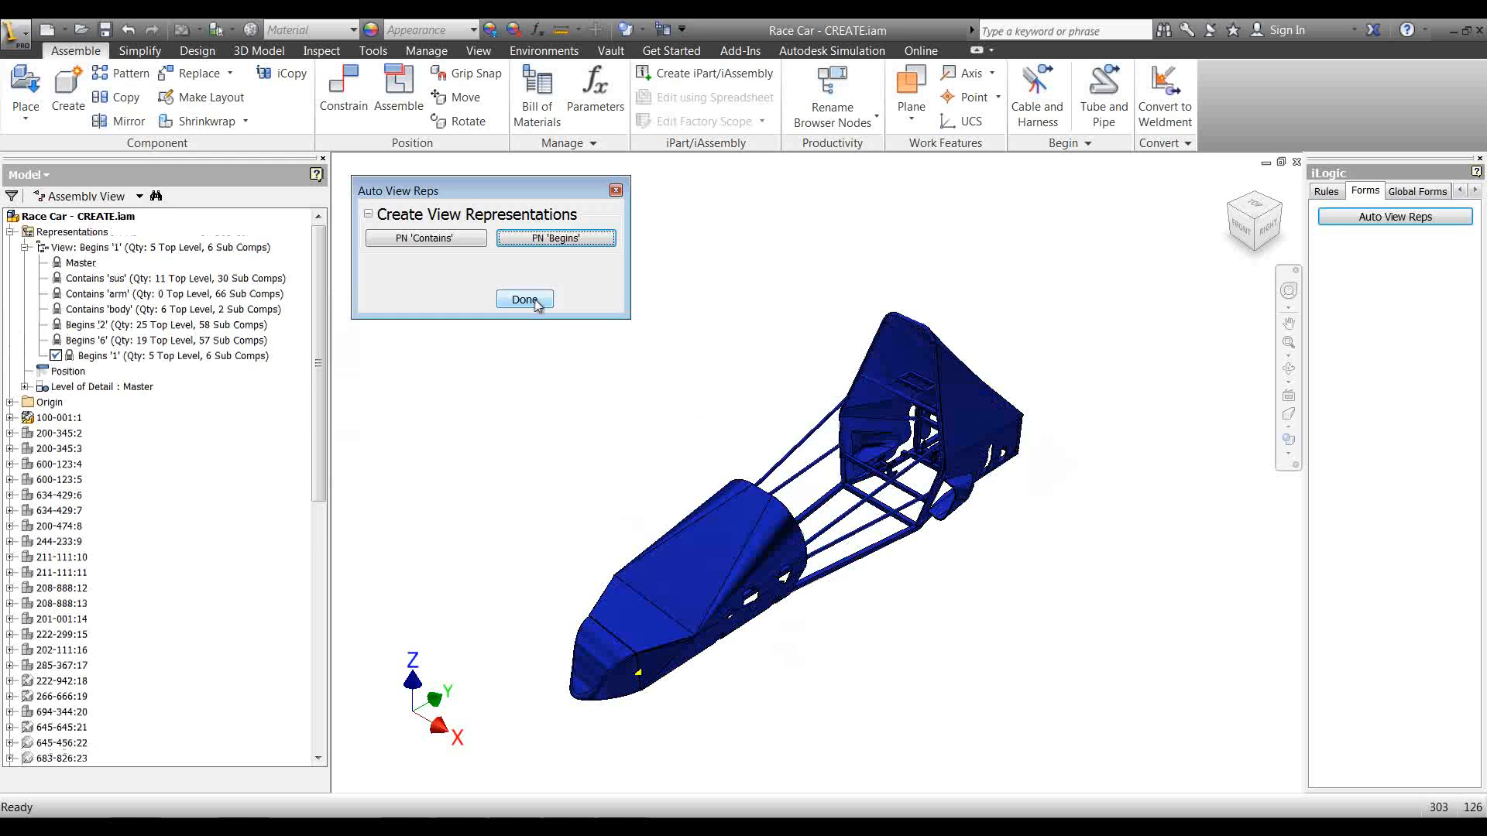
click(542, 301)
Step: Activate the "Begins" view representations for '2', '6' and '1' in turn to compare their visible components, finishing on '1'
double_click(102, 326)
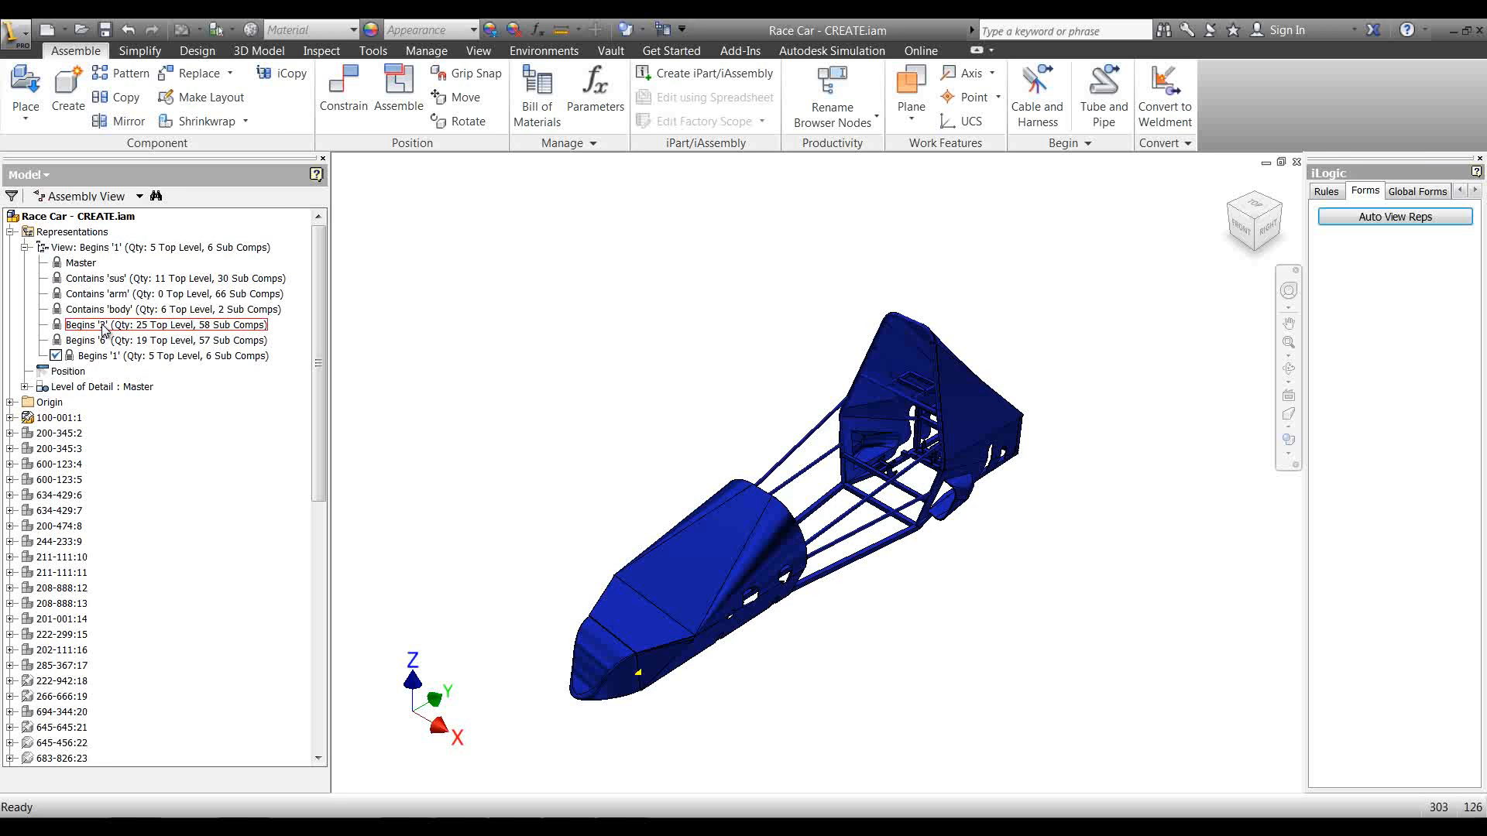
double_click(113, 341)
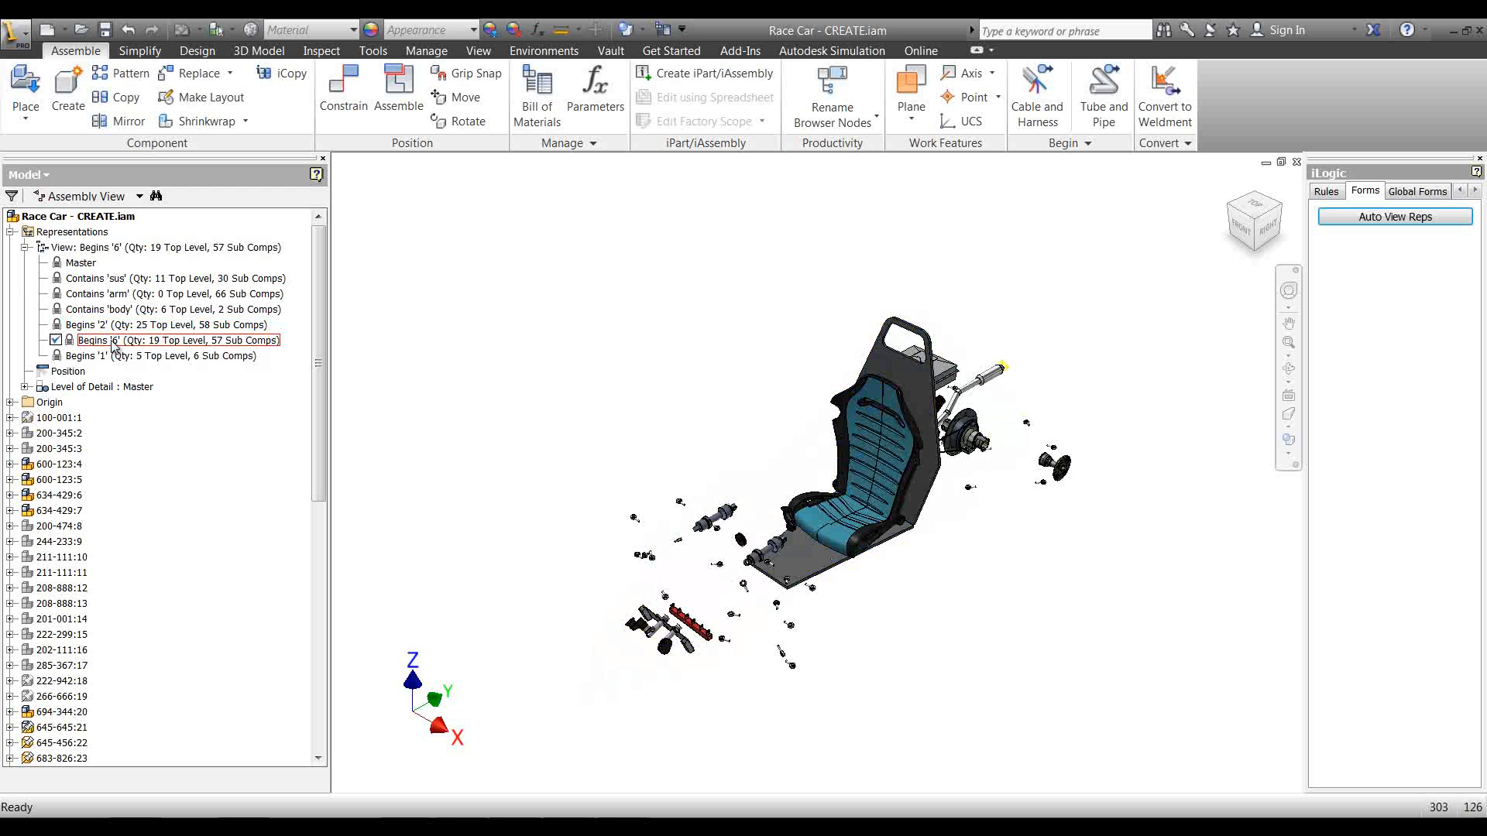
double_click(118, 356)
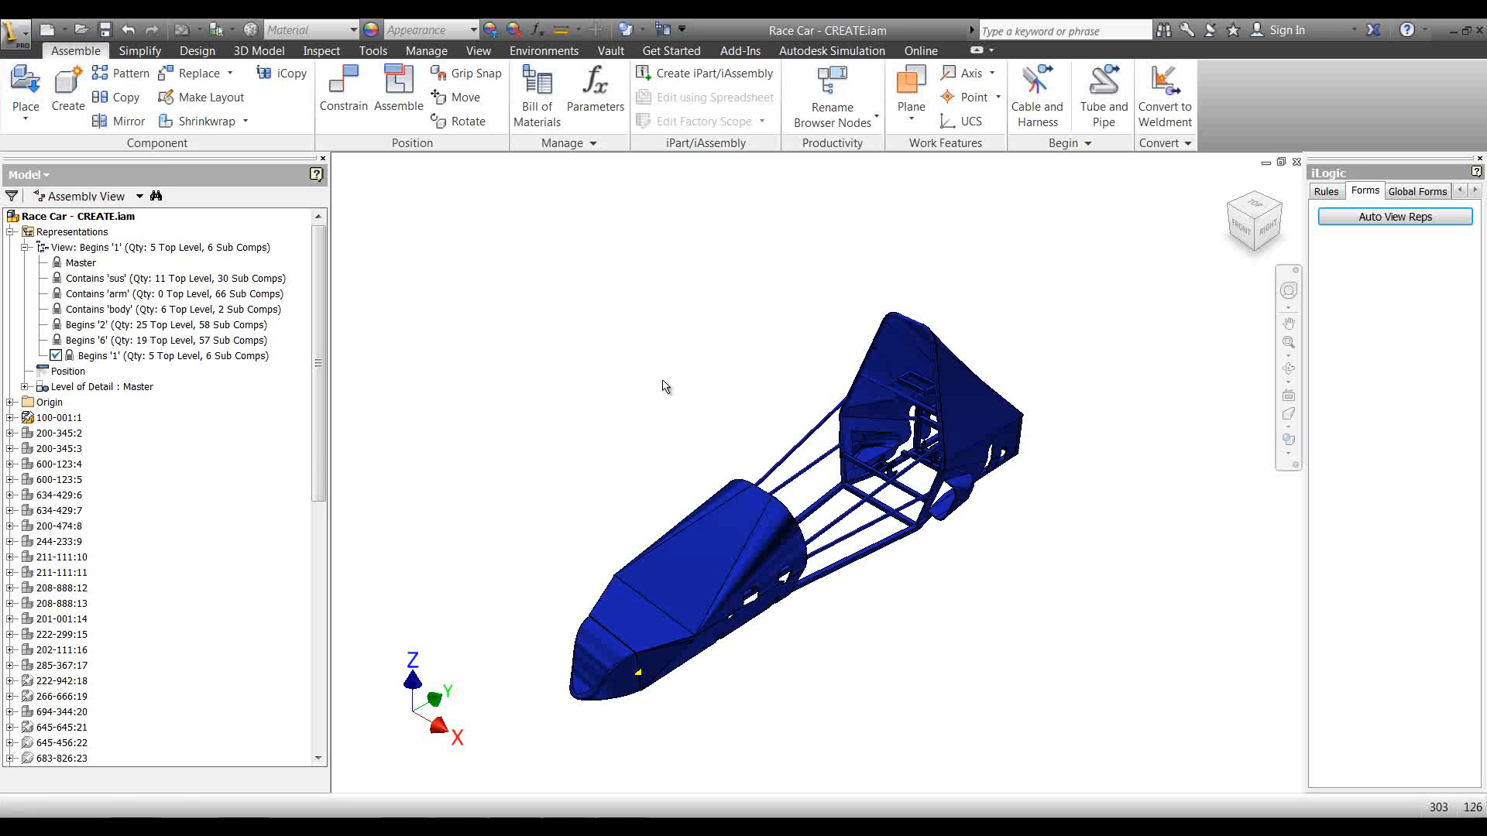
shift+middle_drag(668, 385, 663, 354)
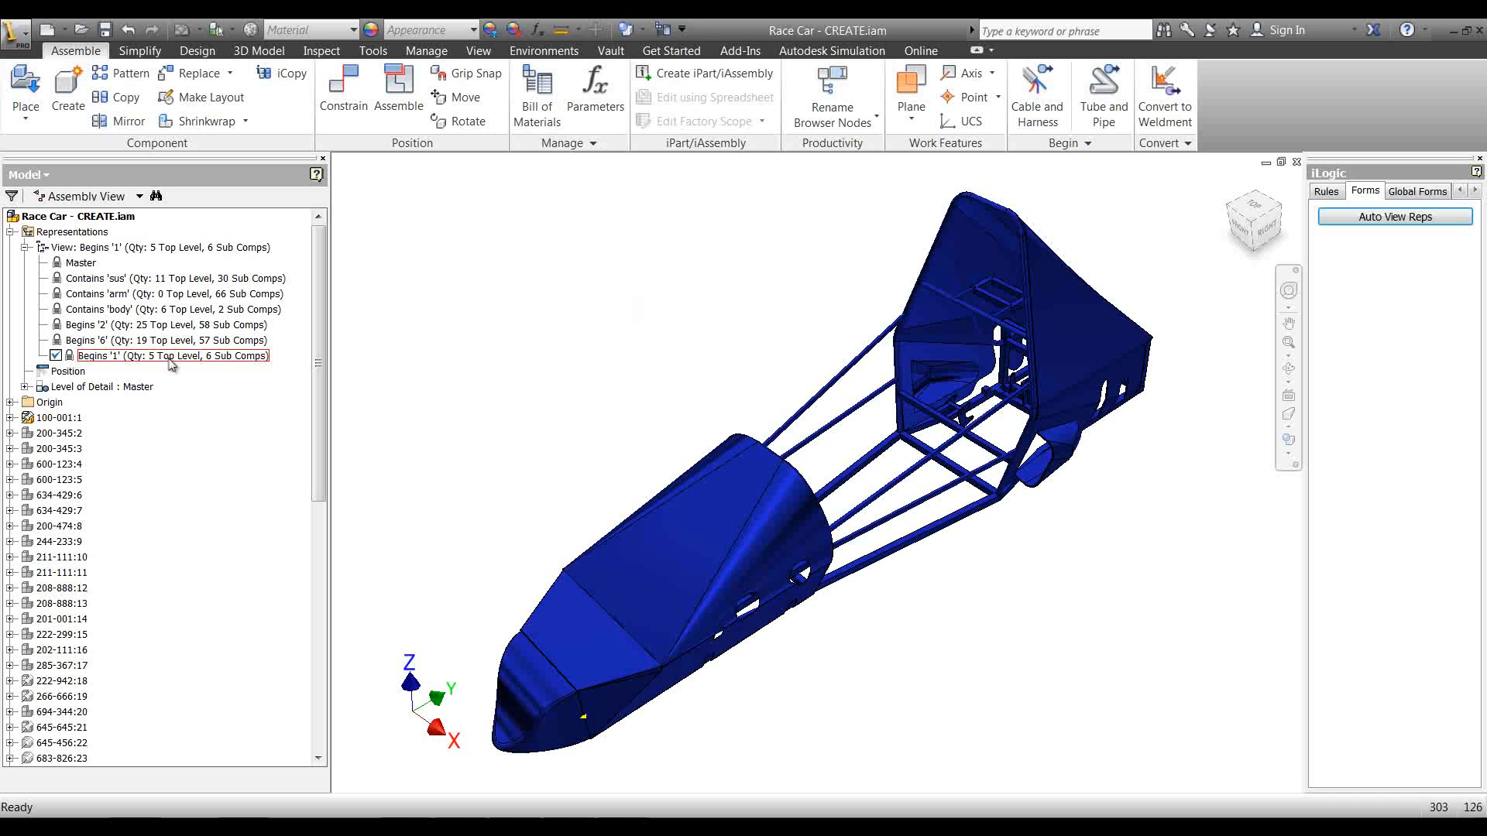
middle_drag(723, 362, 730, 364)
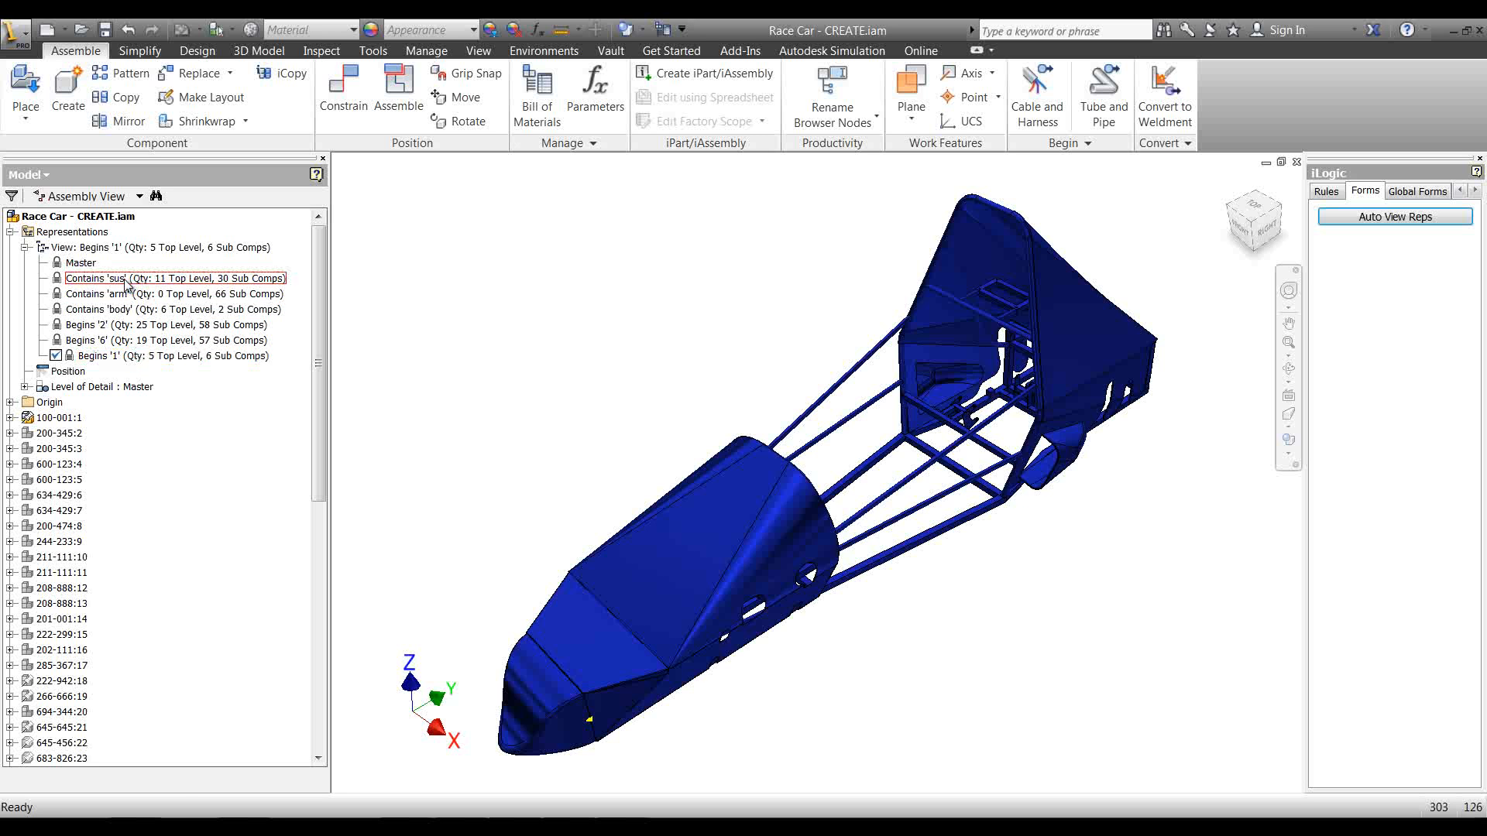
middle_drag(816, 366, 806, 363)
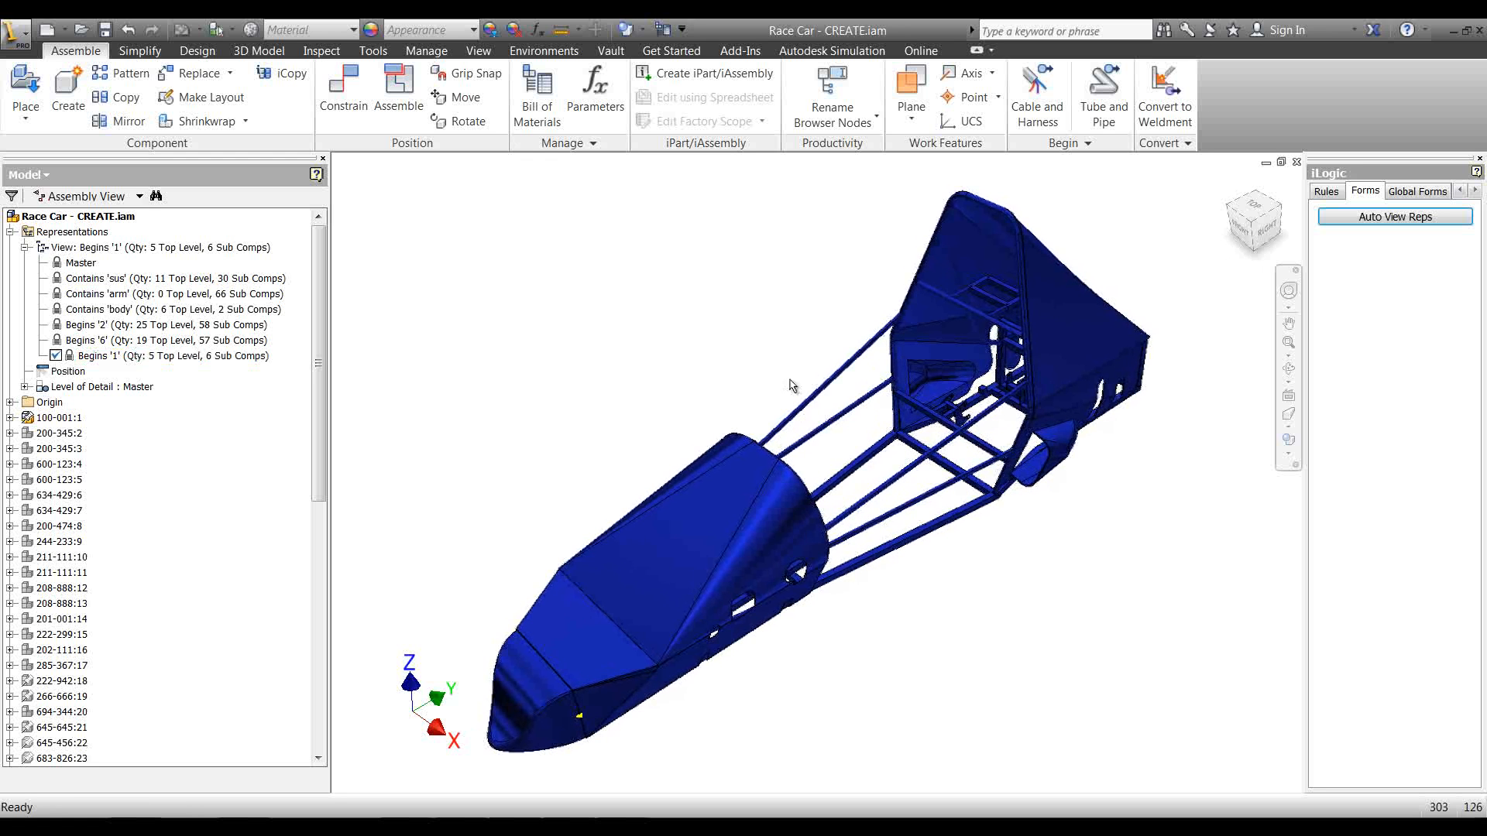